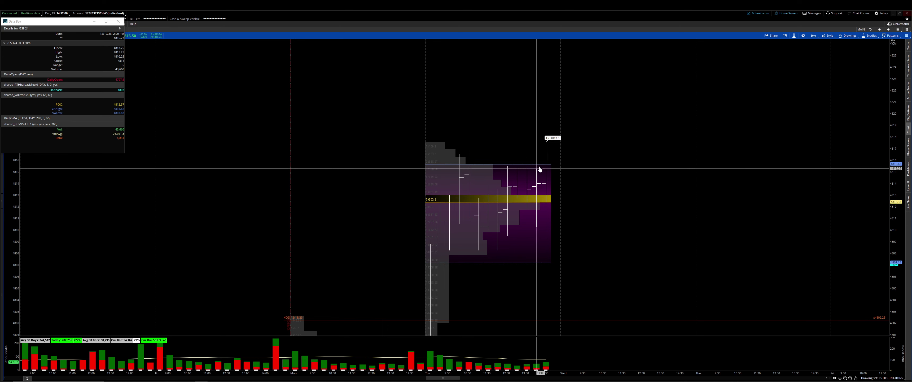
# Examine the 12/19 session's volume profile and value area against the previous session's high.
pyautogui.moveTo(593, 112); pyautogui.dragTo(574, 186)
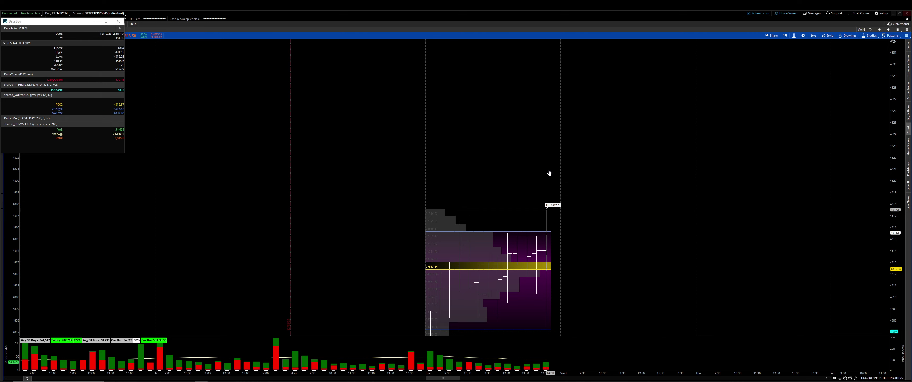
pyautogui.moveTo(569, 196); pyautogui.dragTo(578, 142)
pyautogui.moveTo(599, 205); pyautogui.dragTo(601, 185)
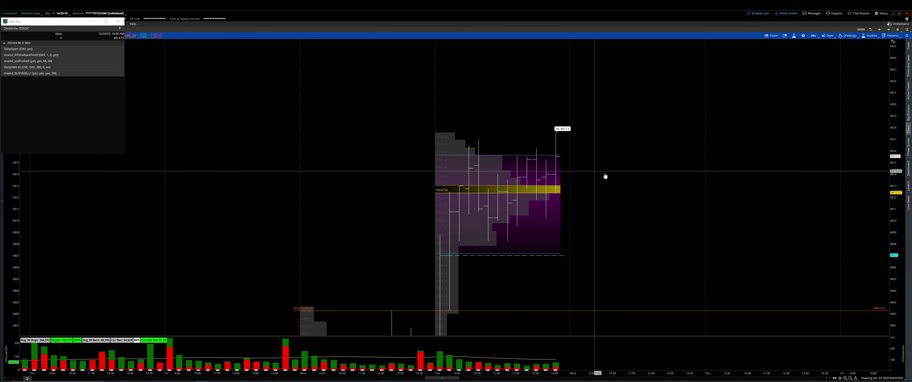
pyautogui.moveTo(607, 234)
pyautogui.mouseDown()
pyautogui.moveTo(609, 218)
pyautogui.moveTo(596, 232)
pyautogui.moveTo(603, 224)
pyautogui.mouseUp()
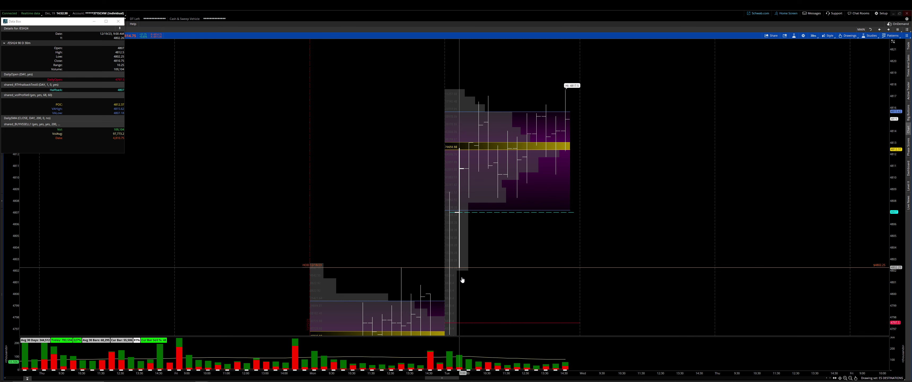
pyautogui.moveTo(409, 231); pyautogui.dragTo(405, 200)
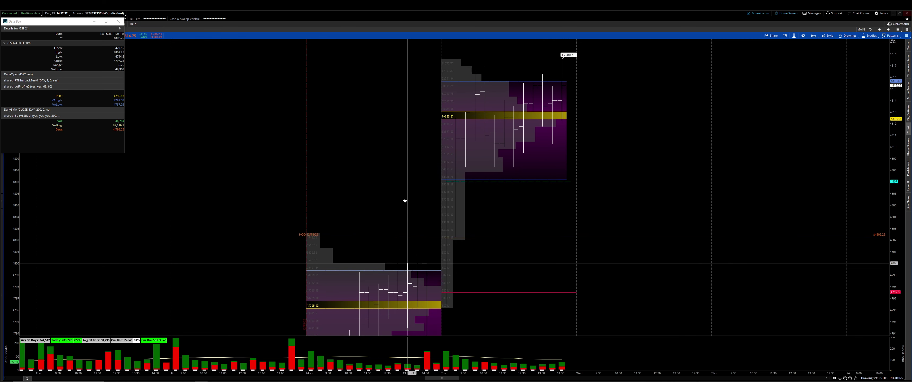
pyautogui.moveTo(461, 237); pyautogui.dragTo(451, 281)
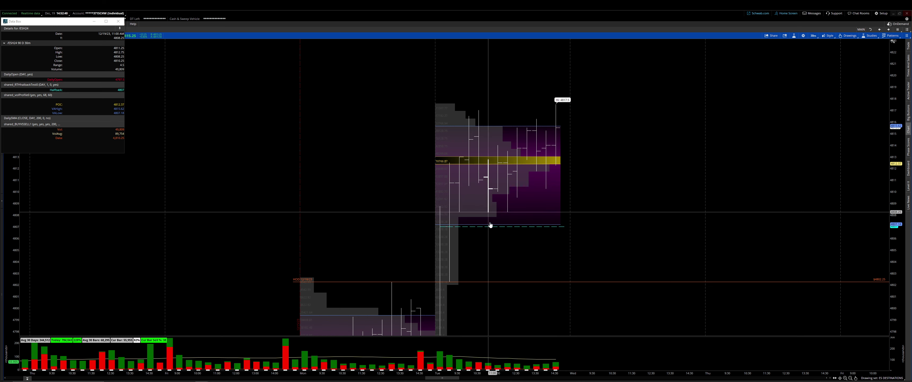
pyautogui.moveTo(450, 223); pyautogui.dragTo(443, 300)
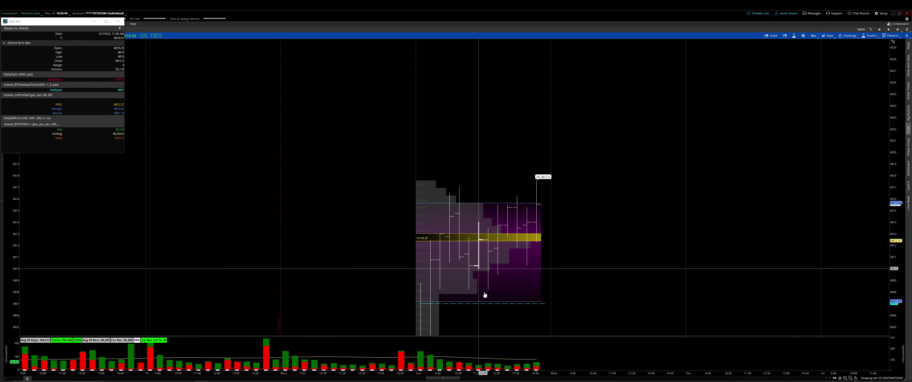
pyautogui.moveTo(584, 269); pyautogui.dragTo(609, 183)
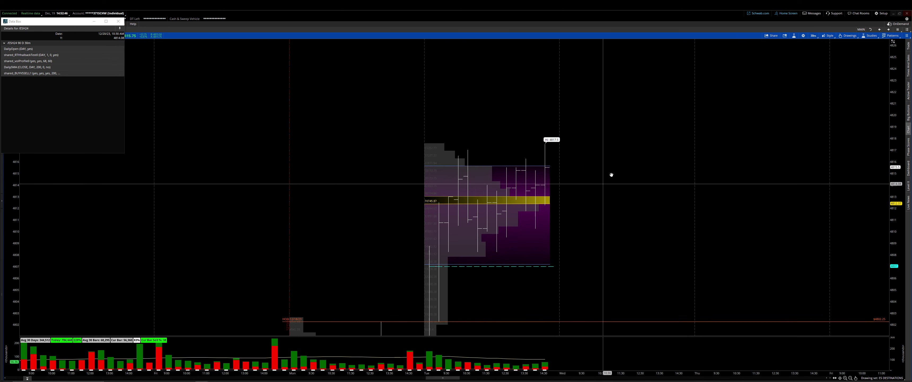
pyautogui.moveTo(896, 274); pyautogui.dragTo(859, 211)
pyautogui.moveTo(553, 271)
pyautogui.mouseDown()
pyautogui.moveTo(576, 209)
pyautogui.moveTo(562, 280)
pyautogui.mouseUp()
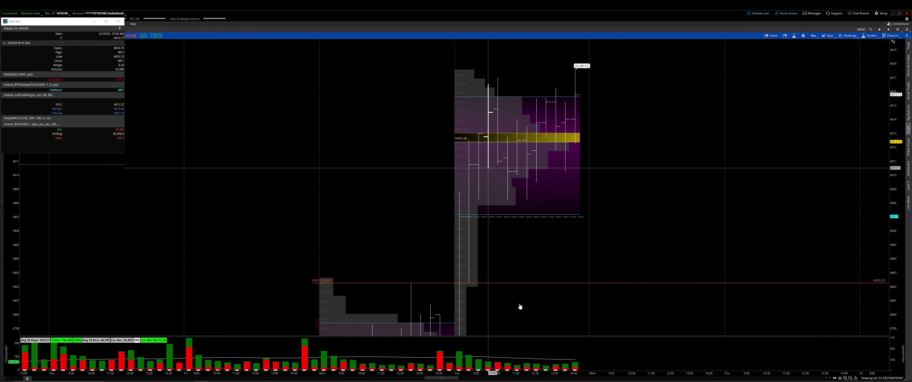
# Examine the 12/19 and 12/18 profiles over a wider span of days, comparing their value areas and the gap between them.
pyautogui.click(851, 377)
pyautogui.moveTo(728, 245); pyautogui.dragTo(842, 239)
pyautogui.moveTo(901, 226); pyautogui.dragTo(902, 260)
pyautogui.scroll(2, 697, 235)
pyautogui.scroll(3, 780, 206)
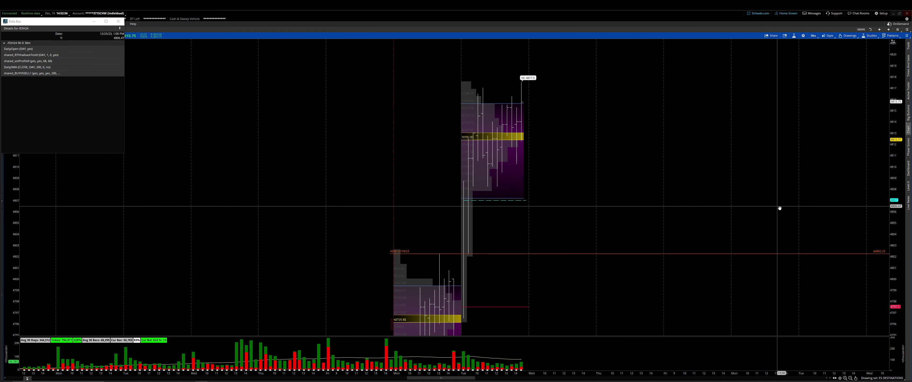
pyautogui.moveTo(769, 212); pyautogui.dragTo(627, 301)
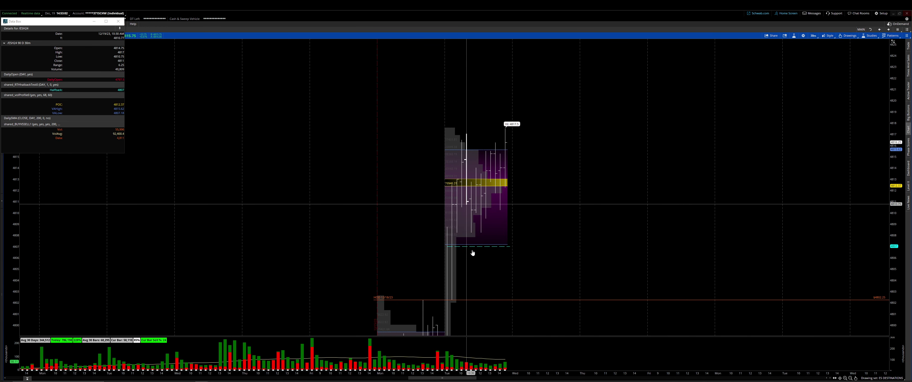
pyautogui.moveTo(476, 250)
pyautogui.mouseDown()
pyautogui.moveTo(494, 262)
pyautogui.moveTo(485, 258)
pyautogui.mouseUp()
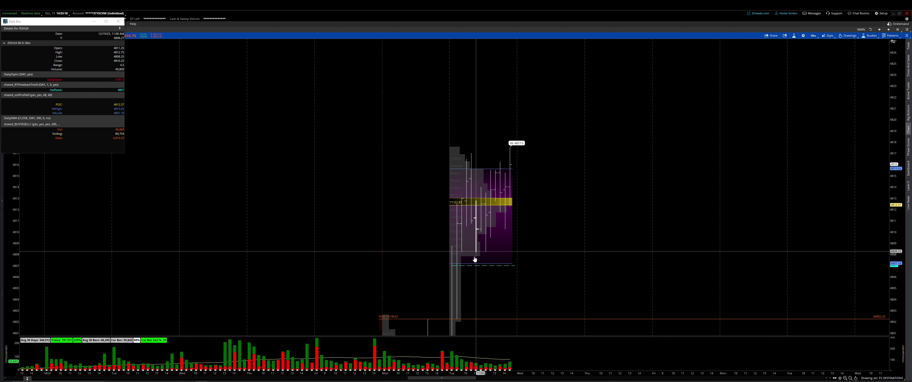
pyautogui.moveTo(475, 259); pyautogui.dragTo(446, 267)
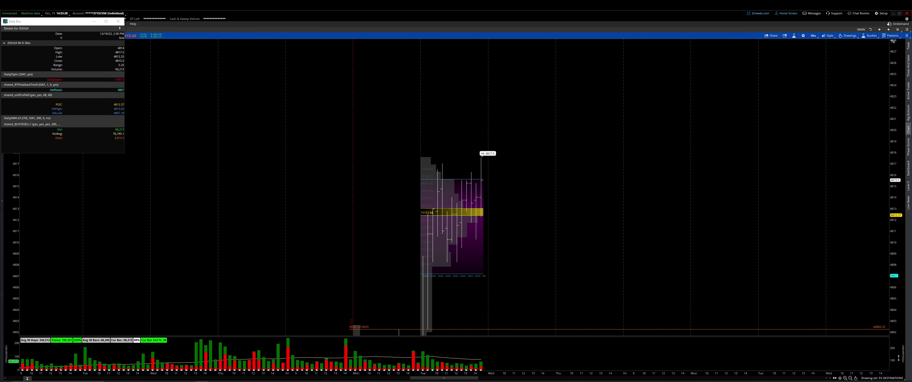
pyautogui.moveTo(753, 288); pyautogui.dragTo(778, 262)
pyautogui.moveTo(591, 264); pyautogui.dragTo(625, 234)
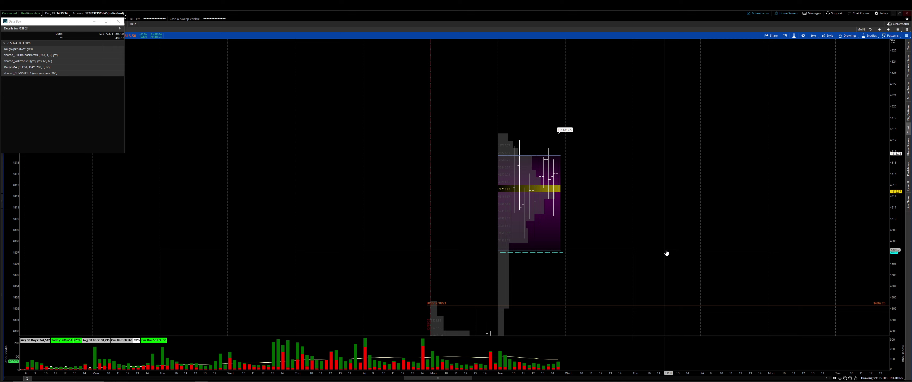
pyautogui.moveTo(623, 289); pyautogui.dragTo(680, 284)
pyautogui.moveTo(559, 245); pyautogui.dragTo(643, 259)
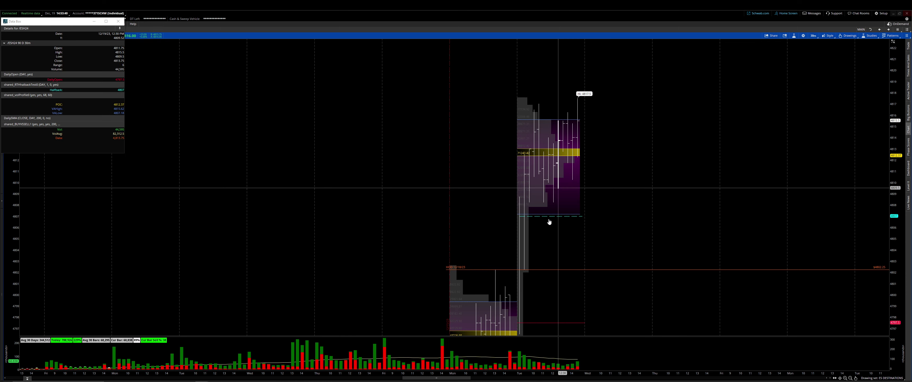
pyautogui.moveTo(557, 220); pyautogui.dragTo(576, 256)
pyautogui.moveTo(669, 216); pyautogui.dragTo(674, 257)
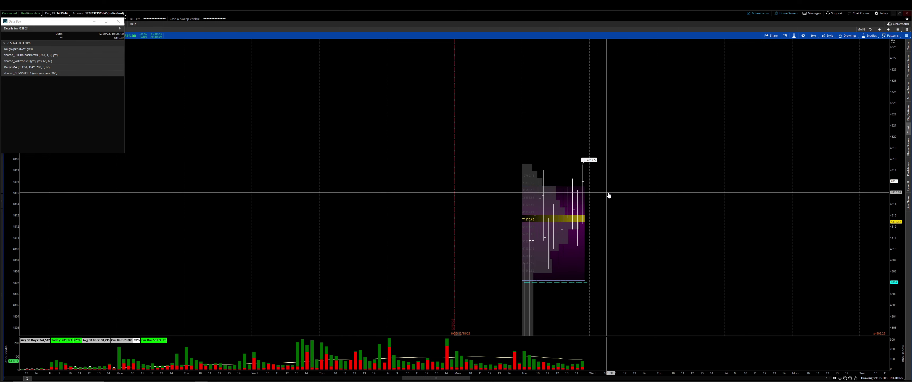
# Delete the orange price level drawn at the high of the 12/18 session.
pyautogui.moveTo(631, 194); pyautogui.dragTo(562, 183)
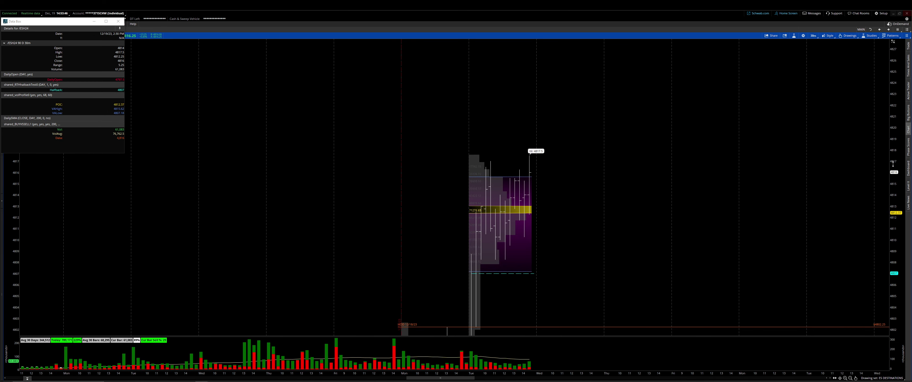
pyautogui.moveTo(725, 235); pyautogui.dragTo(701, 172)
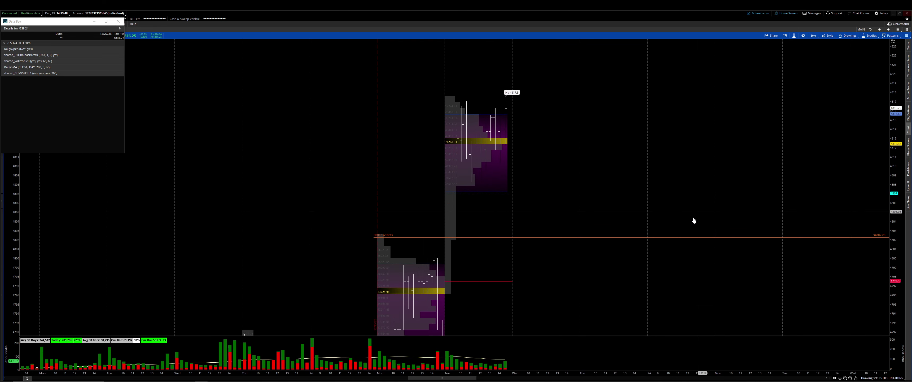
pyautogui.click(463, 237)
pyautogui.press('Delete')
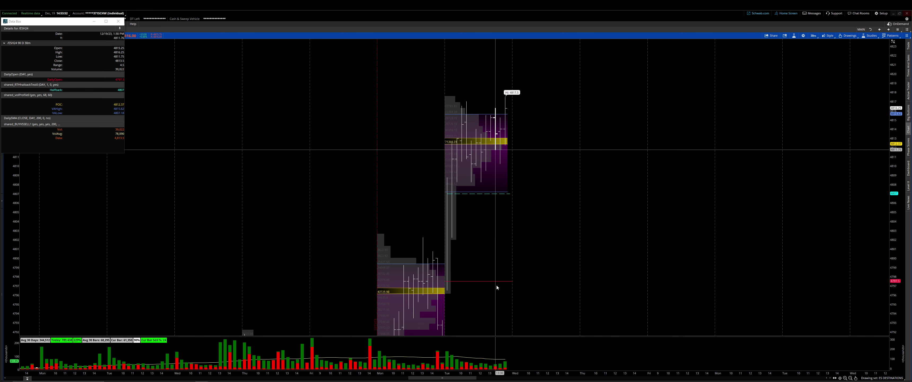
# Draw a price level at the low of the 12/19 session, at about 4796.5.
pyautogui.middleClick(467, 285)
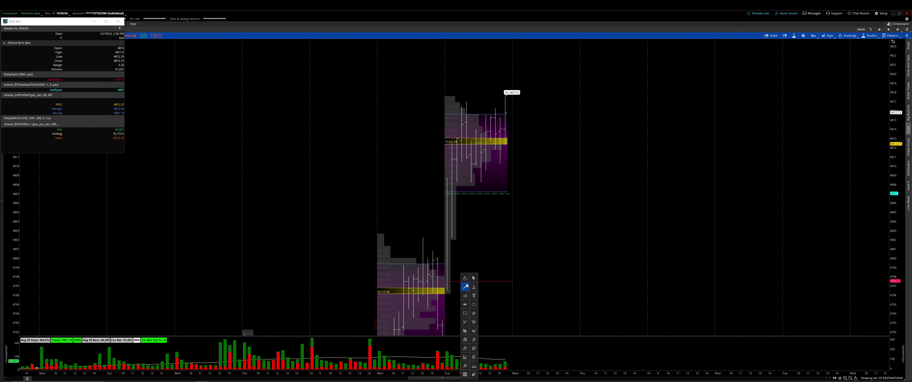
pyautogui.click(465, 287)
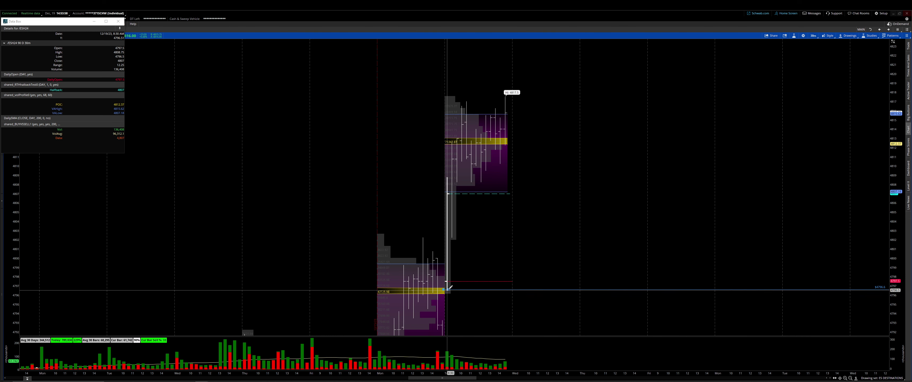
pyautogui.middleClick(449, 289)
pyautogui.click(452, 291)
# Examine the 12/19 session's bars and volume profile close up, down to the halfback line and the thin volume area below it.
pyautogui.moveTo(708, 250); pyautogui.dragTo(718, 329)
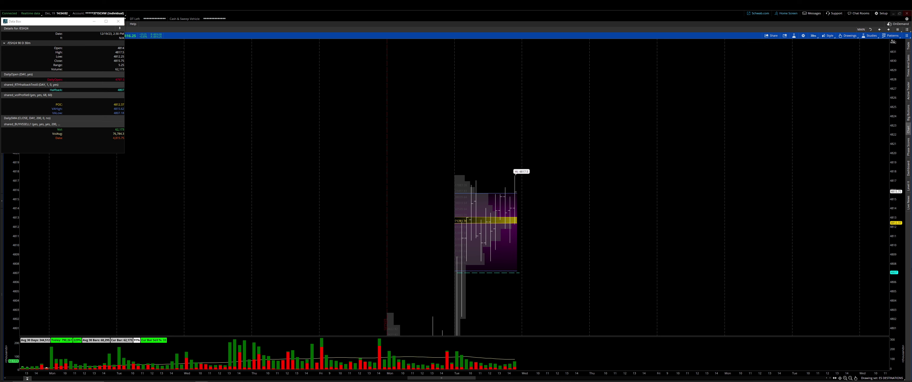
pyautogui.moveTo(901, 275); pyautogui.dragTo(900, 265)
pyautogui.middleClick(619, 248)
pyautogui.click(632, 254)
pyautogui.click(845, 378)
pyautogui.moveTo(762, 317); pyautogui.dragTo(407, 300)
pyautogui.middleClick(784, 284)
pyautogui.click(787, 287)
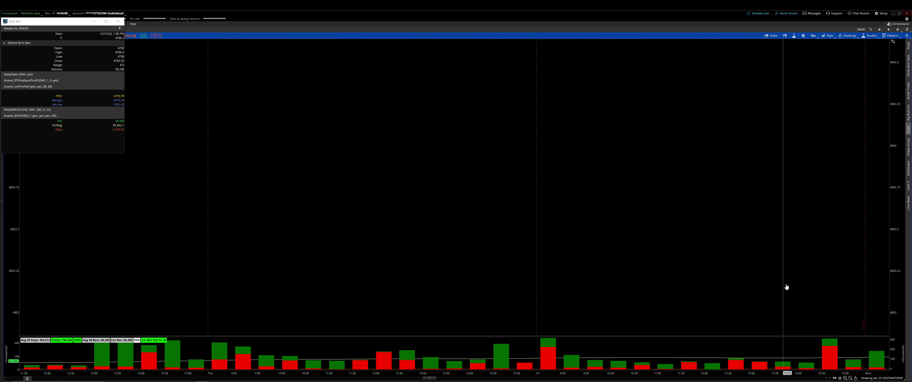
pyautogui.moveTo(786, 287); pyautogui.dragTo(384, 280)
pyautogui.moveTo(772, 243); pyautogui.dragTo(308, 240)
pyautogui.moveTo(898, 161); pyautogui.dragTo(877, 259)
pyautogui.moveTo(712, 215); pyautogui.dragTo(759, 351)
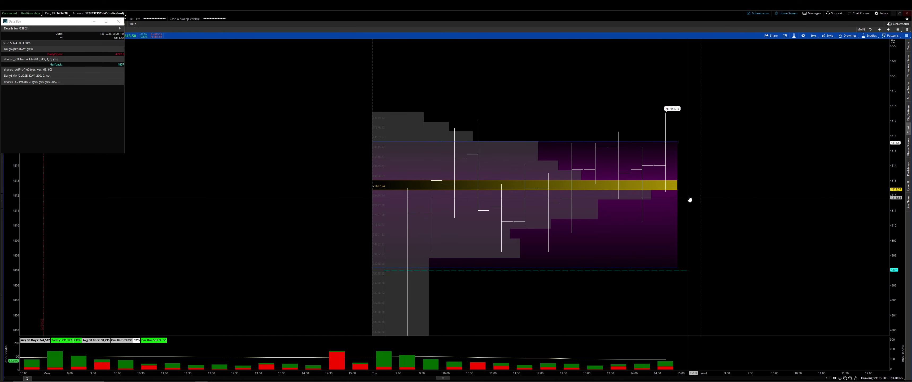
pyautogui.moveTo(889, 221); pyautogui.dragTo(890, 208)
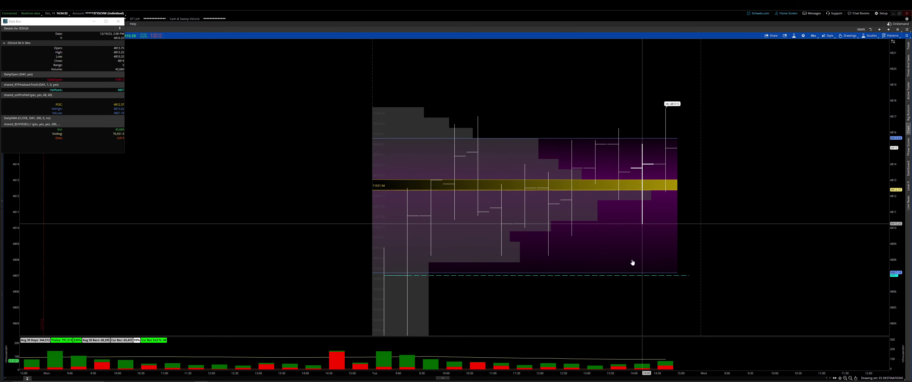
pyautogui.moveTo(783, 301); pyautogui.dragTo(823, 237)
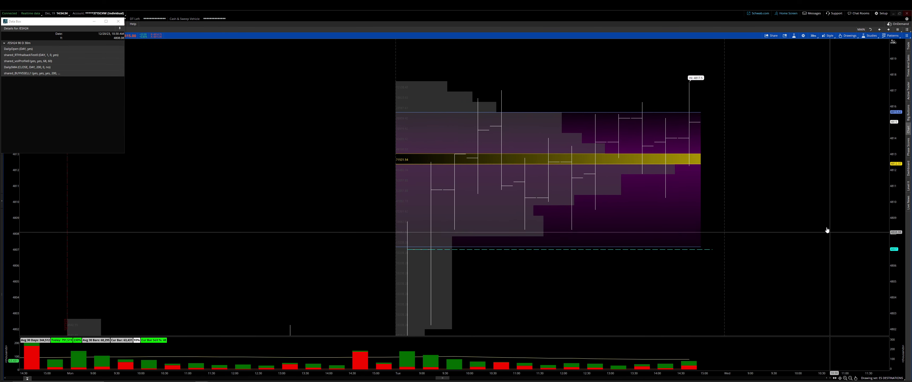
pyautogui.moveTo(709, 177); pyautogui.dragTo(693, 112)
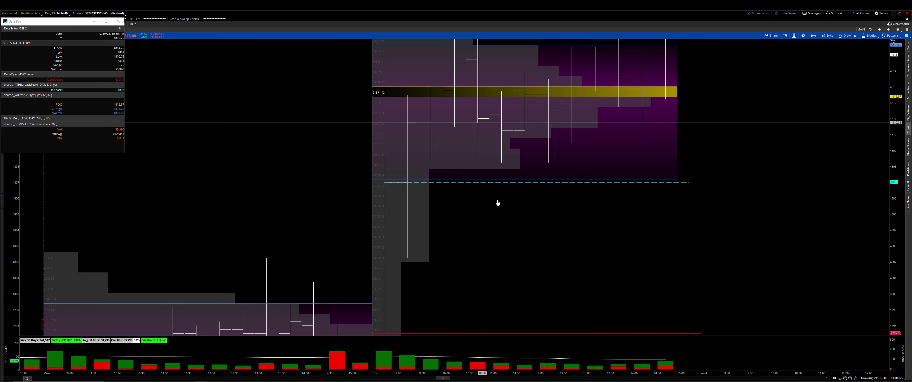
# Rename the price level at the 12/19 session low as LOD 12/19.
pyautogui.rightClick(499, 164)
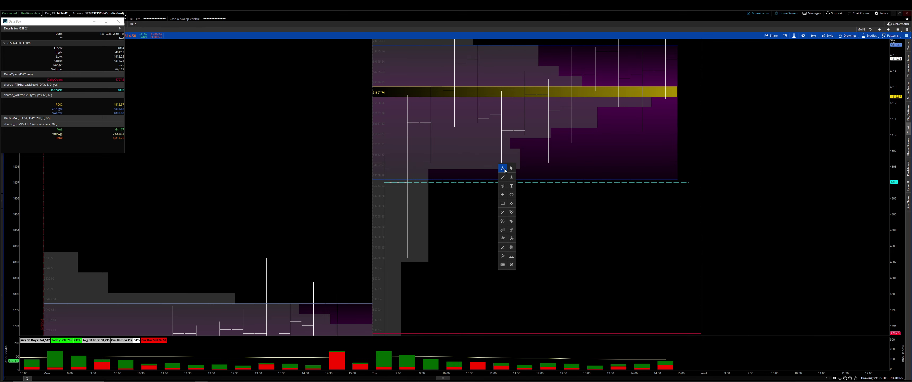
pyautogui.click(509, 172)
pyautogui.moveTo(540, 173); pyautogui.dragTo(589, 75)
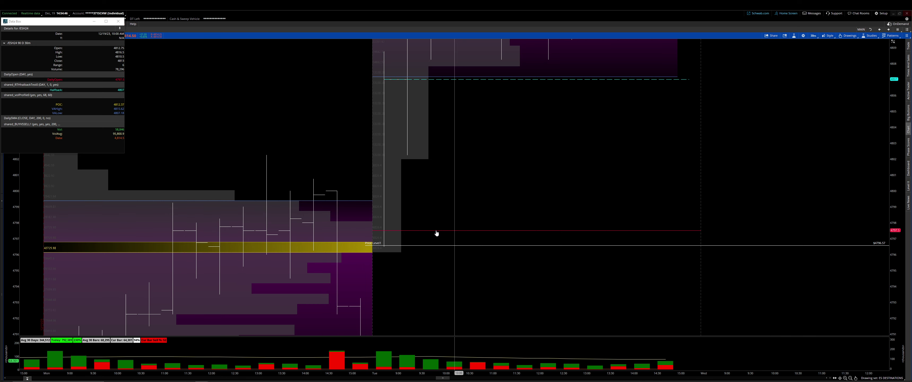
pyautogui.rightClick(391, 246)
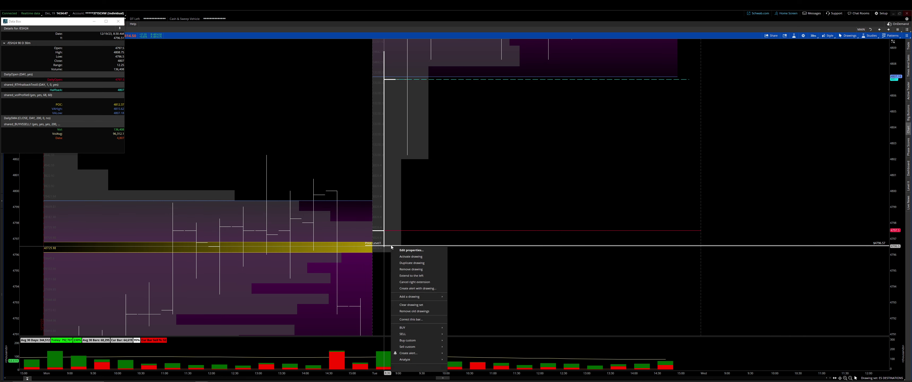
pyautogui.click(416, 250)
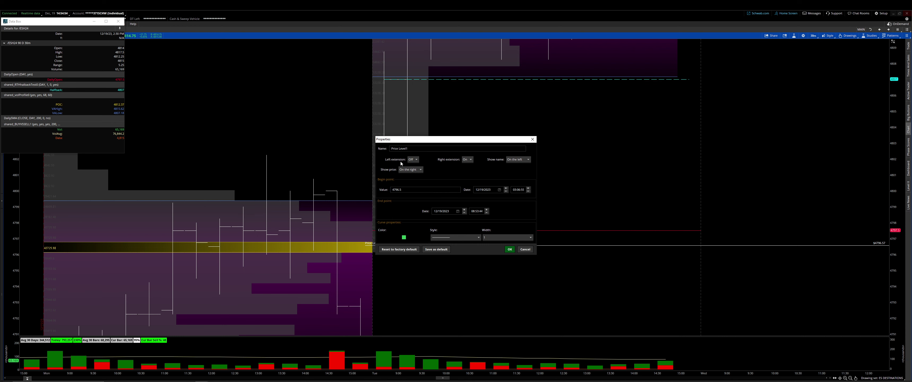
pyautogui.moveTo(410, 147); pyautogui.dragTo(357, 144)
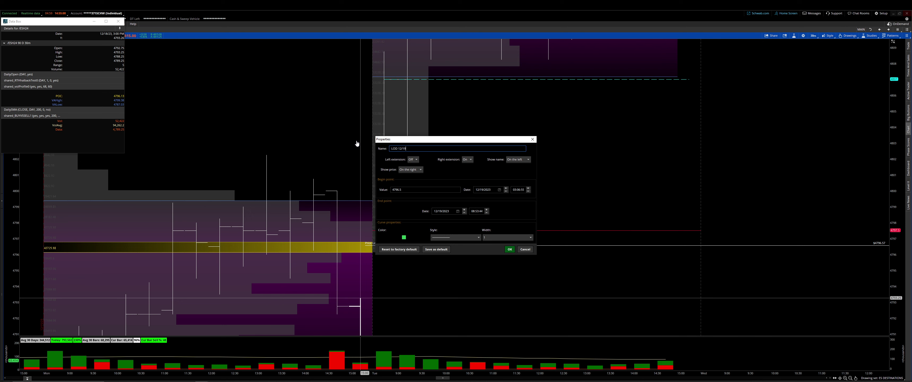
pyautogui.click(510, 250)
# Draw a price level along the midday lows of the 12/19 session at 4808.25.
pyautogui.middleClick(524, 187)
pyautogui.click(527, 190)
pyautogui.moveTo(528, 186); pyautogui.dragTo(543, 281)
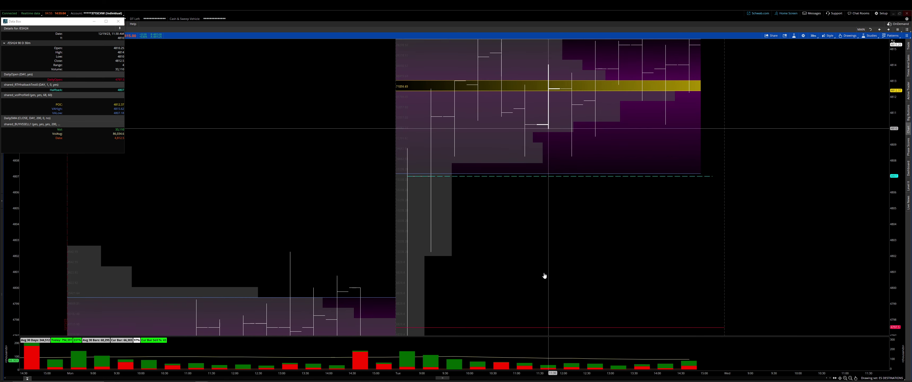
pyautogui.moveTo(531, 212); pyautogui.dragTo(533, 289)
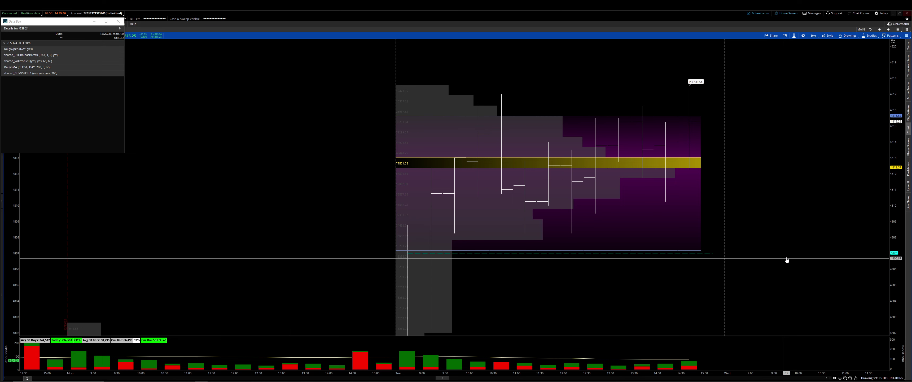
pyautogui.middleClick(623, 236)
pyautogui.click(637, 248)
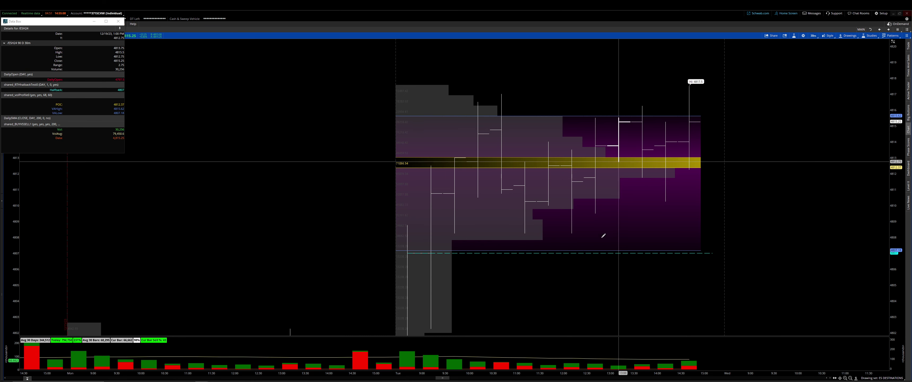
pyautogui.click(397, 233)
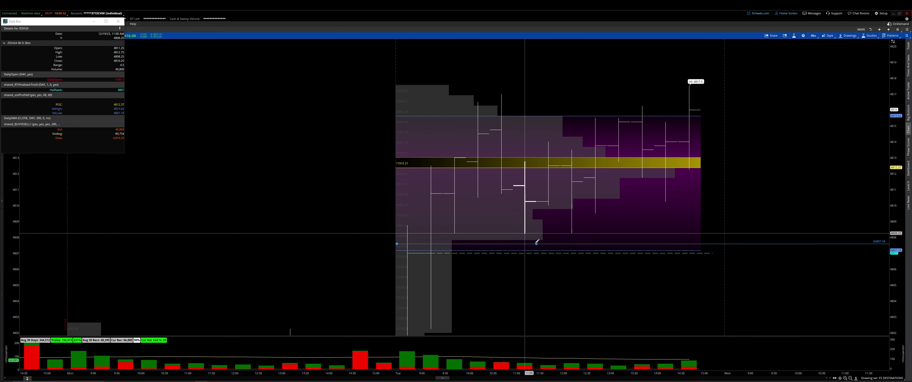
# Name the 4808.25 price level APBL 12/19/23 and give it a green dashed line.
pyautogui.rightClick(527, 232)
pyautogui.click(544, 239)
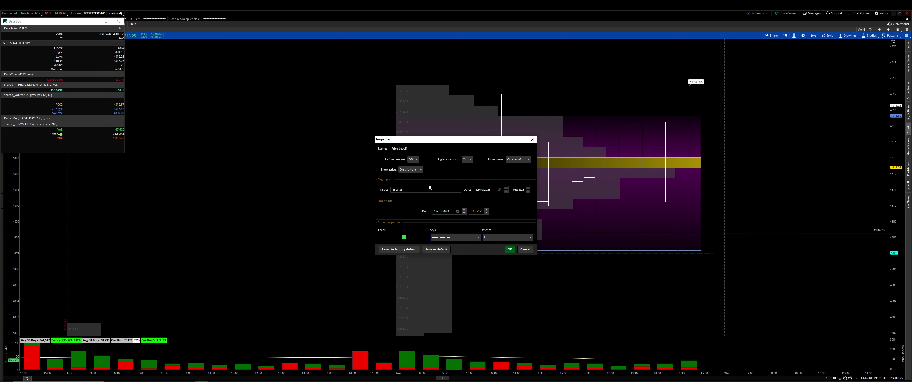
pyautogui.moveTo(419, 149); pyautogui.dragTo(374, 137)
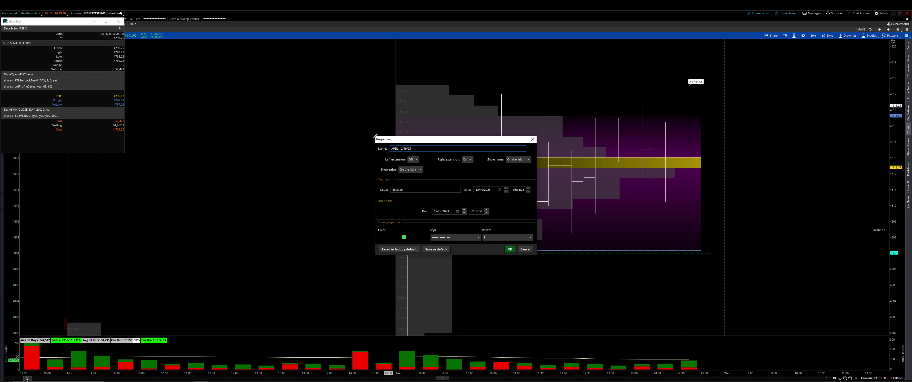
pyautogui.click(512, 247)
# Draw a price level across the 12/19 session's point of control band at about 4812.53.
pyautogui.middleClick(544, 215)
pyautogui.click(548, 220)
pyautogui.moveTo(549, 185); pyautogui.dragTo(528, 237)
pyautogui.middleClick(529, 236)
pyautogui.click(543, 252)
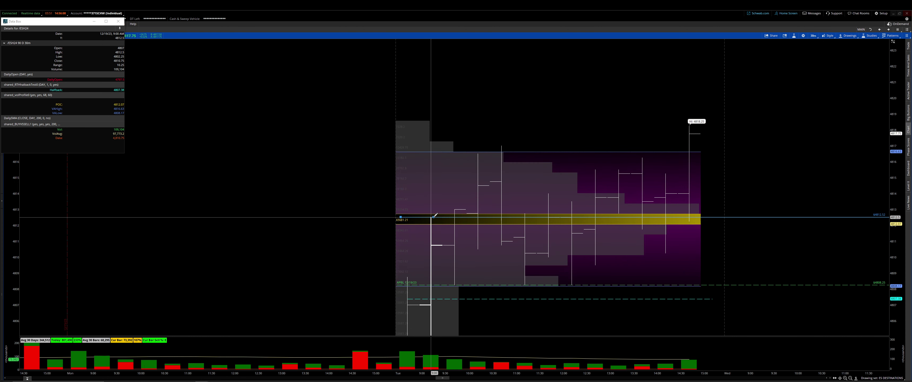
# Set the point of control level's value to 4812.5, name it 11 WIDE POC 12/19/23 and colour it orange.
pyautogui.rightClick(434, 216)
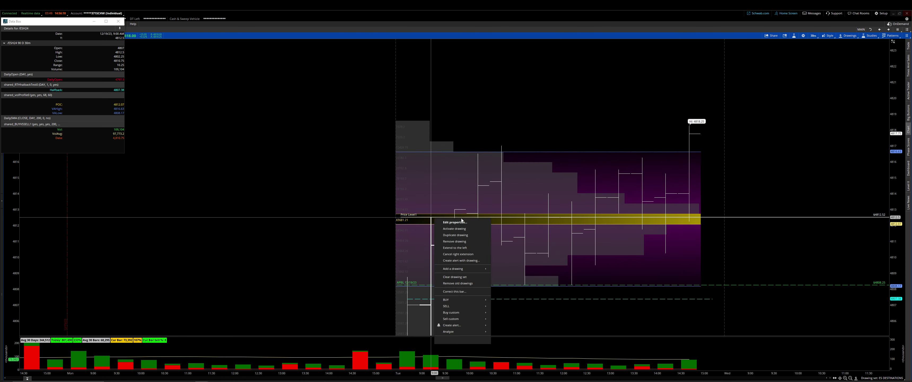
pyautogui.click(476, 222)
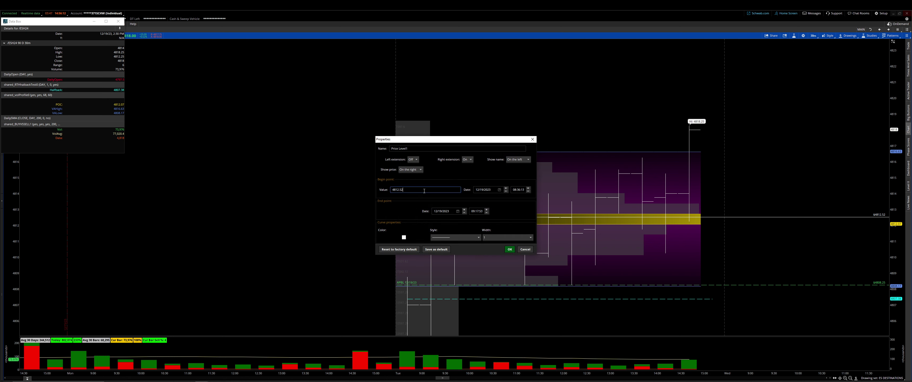
pyautogui.click(428, 148)
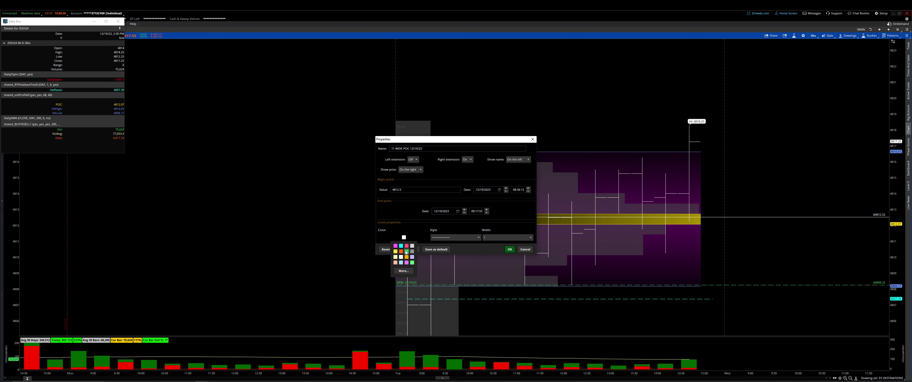
pyautogui.click(511, 249)
# Examine the 12/19 session's bars and volume profile against the newly marked levels at a wider time scale.
pyautogui.middleClick(631, 212)
pyautogui.click(643, 228)
pyautogui.moveTo(657, 239); pyautogui.dragTo(610, 207)
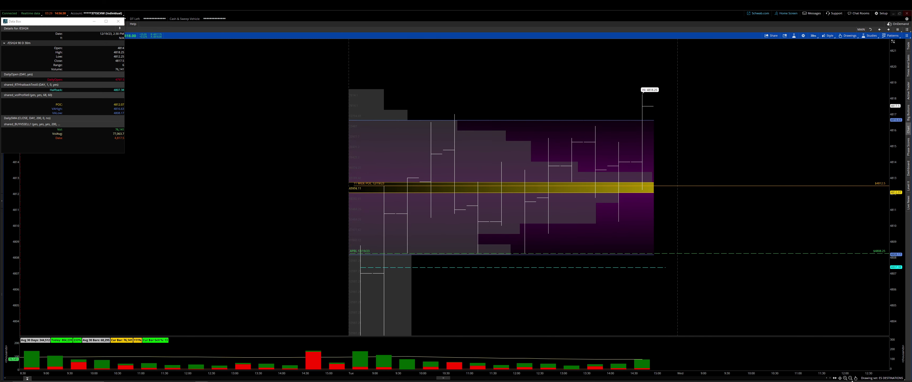
pyautogui.click(851, 379)
pyautogui.moveTo(738, 291); pyautogui.dragTo(825, 273)
pyautogui.moveTo(668, 155); pyautogui.dragTo(709, 192)
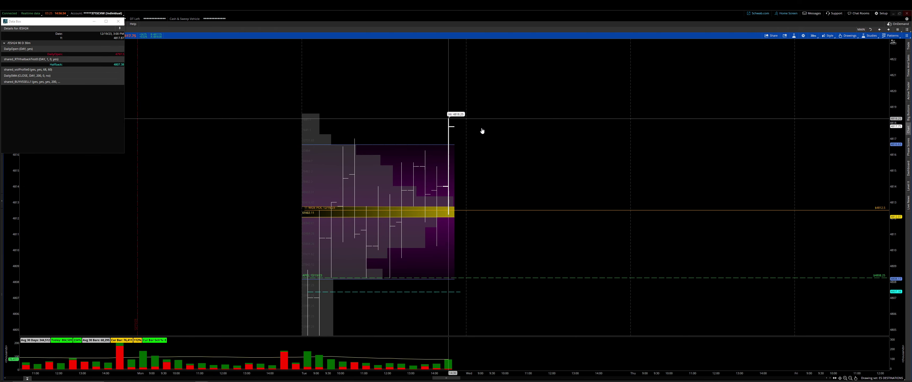
pyautogui.scroll(2, 610, 214)
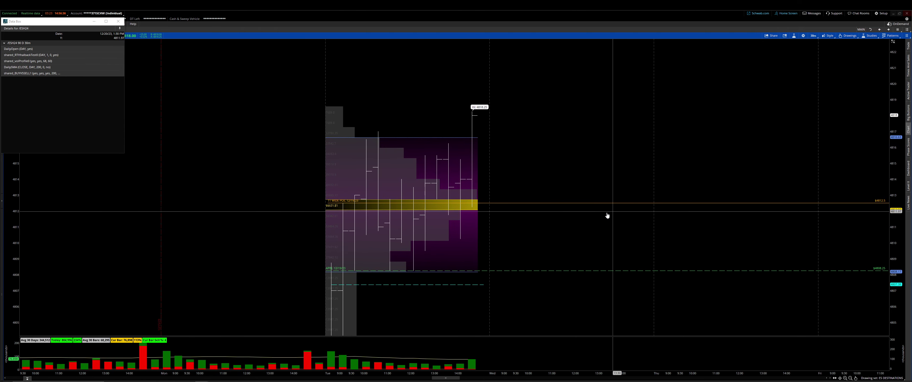
pyautogui.scroll(-1, 535, 236)
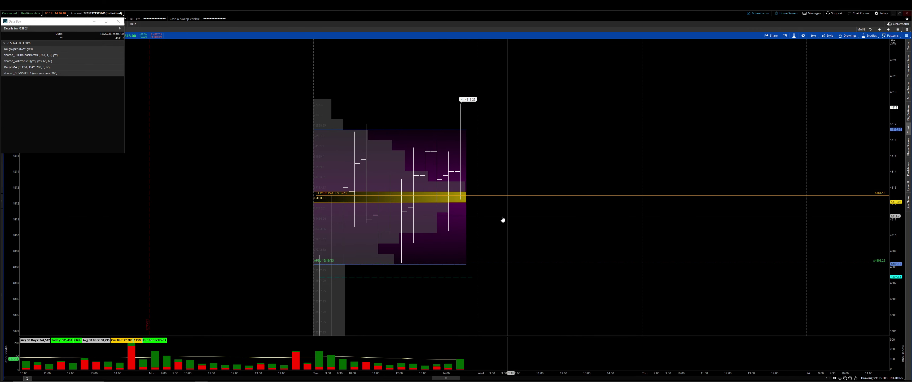
pyautogui.scroll(3, 502, 219)
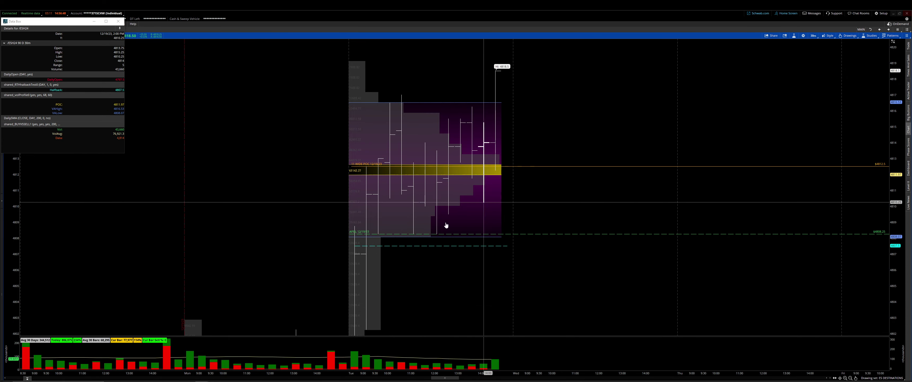
# Examine the levels below the 12/19 session down to the gap beneath the 12/18 low, and the 12/19 session's late high.
pyautogui.moveTo(500, 230); pyautogui.dragTo(513, 196)
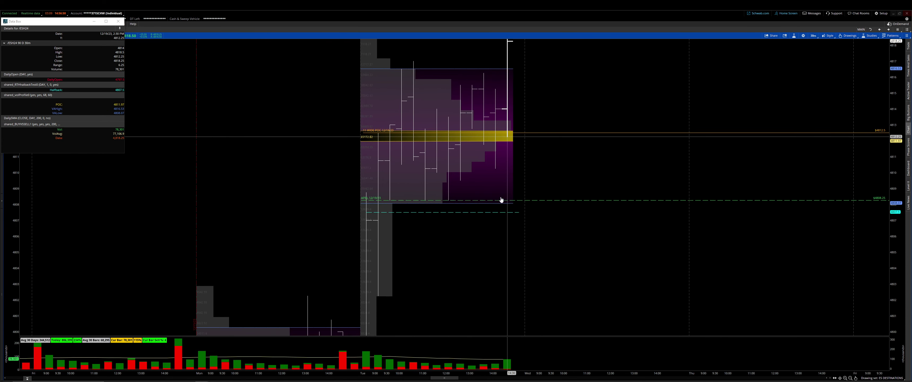
pyautogui.moveTo(528, 230); pyautogui.dragTo(540, 133)
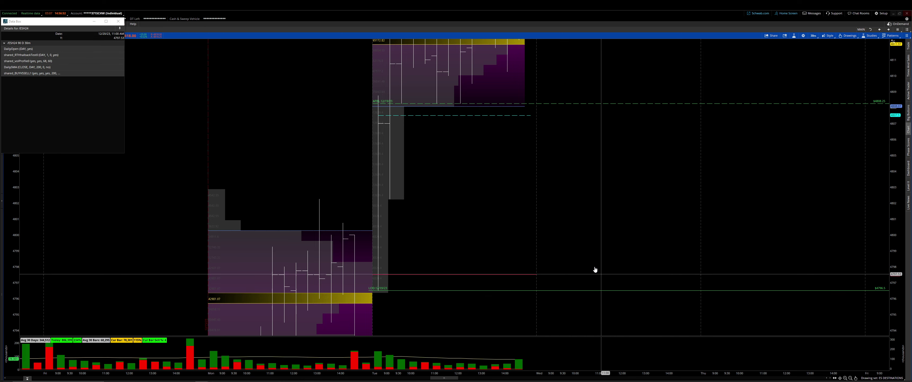
pyautogui.moveTo(468, 263); pyautogui.dragTo(494, 225)
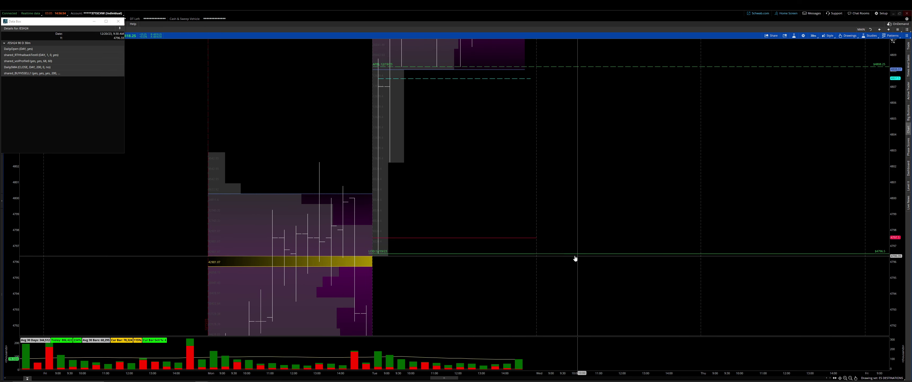
pyautogui.moveTo(556, 250); pyautogui.dragTo(592, 158)
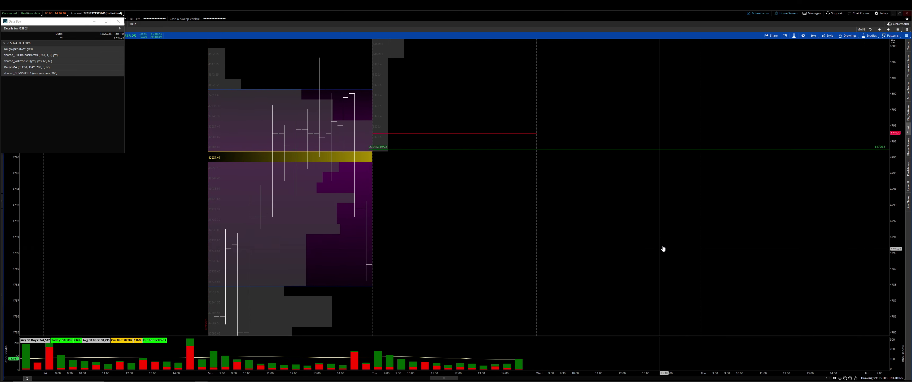
pyautogui.moveTo(548, 287); pyautogui.dragTo(547, 176)
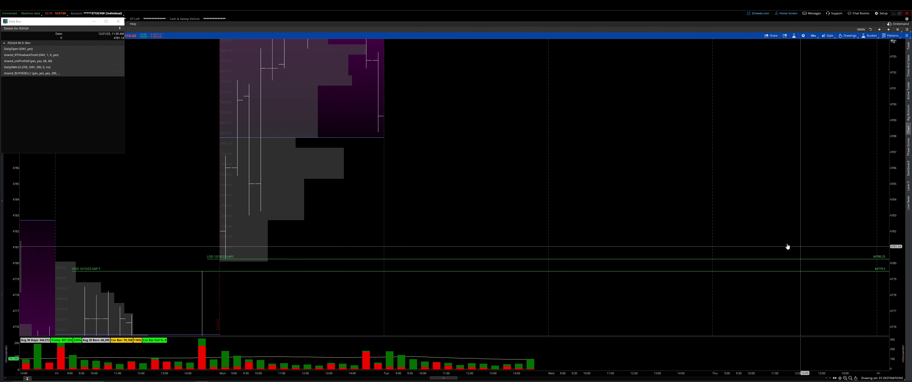
pyautogui.moveTo(752, 204); pyautogui.dragTo(572, 240)
pyautogui.moveTo(545, 144); pyautogui.dragTo(650, 147)
pyautogui.moveTo(521, 280); pyautogui.dragTo(580, 248)
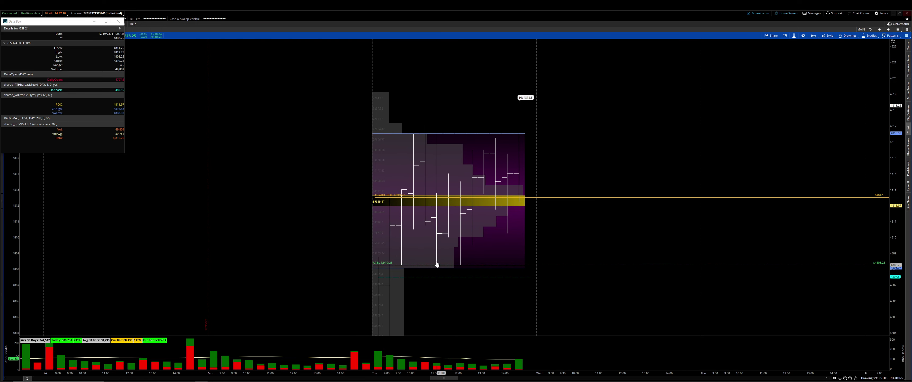
pyautogui.moveTo(553, 251); pyautogui.dragTo(557, 262)
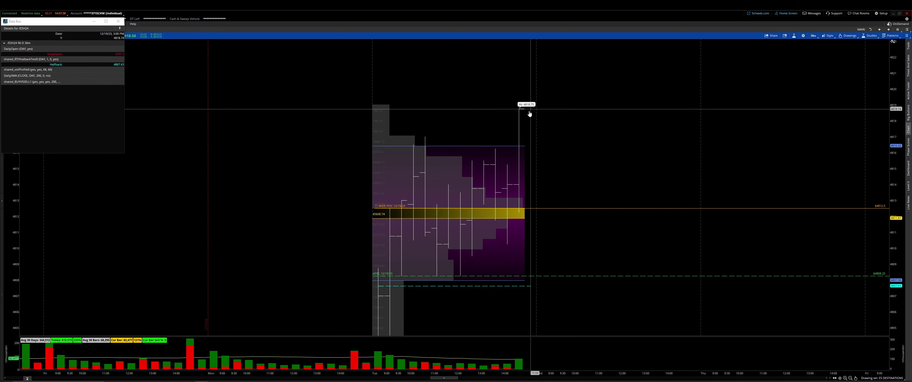
pyautogui.moveTo(531, 125); pyautogui.dragTo(547, 167)
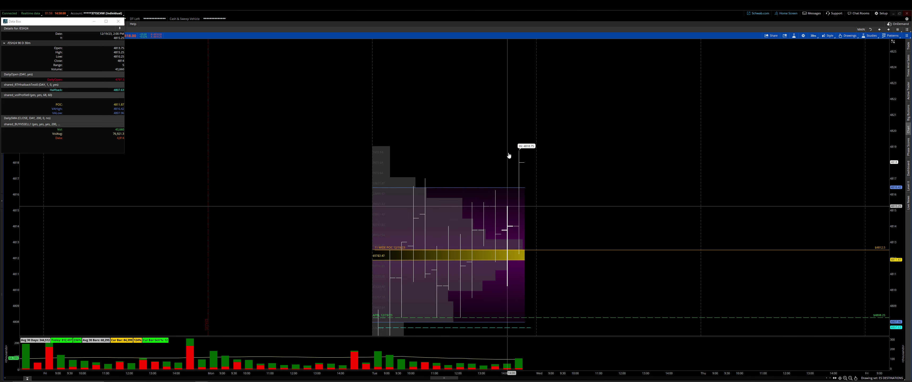
pyautogui.moveTo(733, 71); pyautogui.dragTo(756, 73)
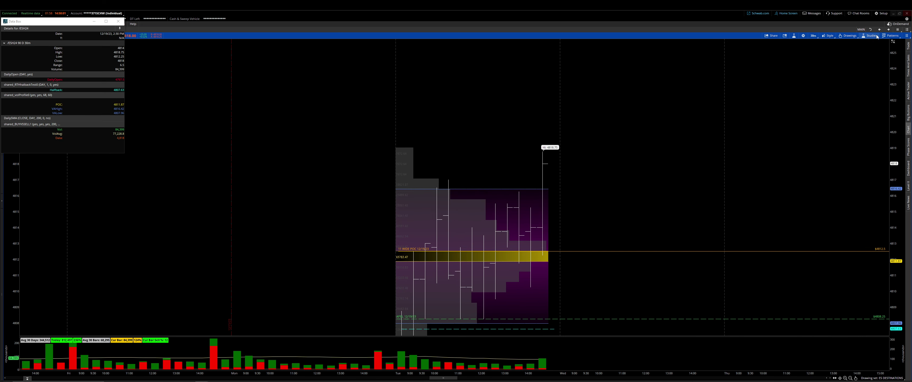
# Load the Larger TF grid and switch its drawing set to Monthly.
pyautogui.click(898, 29)
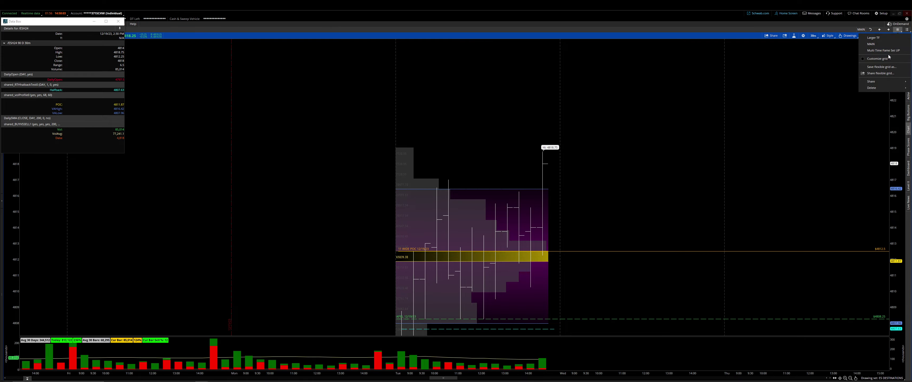
pyautogui.click(887, 38)
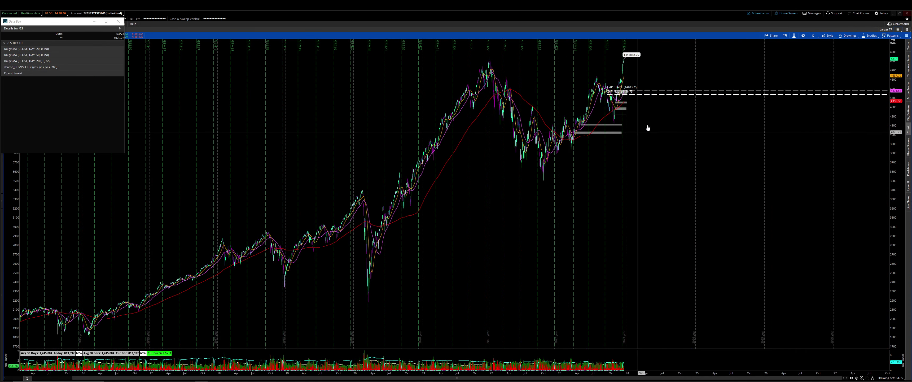
pyautogui.click(896, 377)
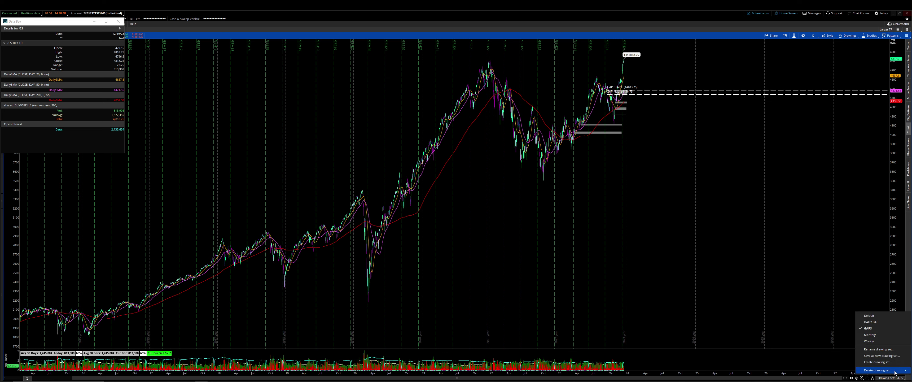
pyautogui.click(870, 334)
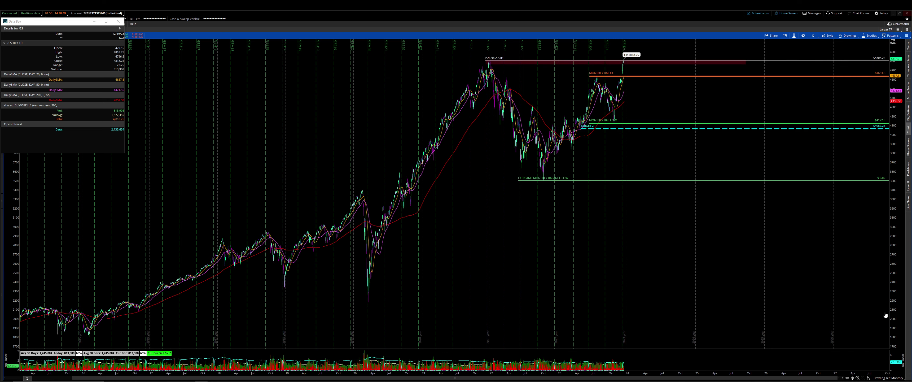
# Switch the larger timeframe chart to monthly candles over the maximum date range.
pyautogui.click(813, 35)
pyautogui.click(799, 97)
pyautogui.middleClick(536, 129)
pyautogui.click(552, 133)
pyautogui.moveTo(389, 185); pyautogui.dragTo(19, 187)
pyautogui.moveTo(493, 198); pyautogui.dragTo(140, 191)
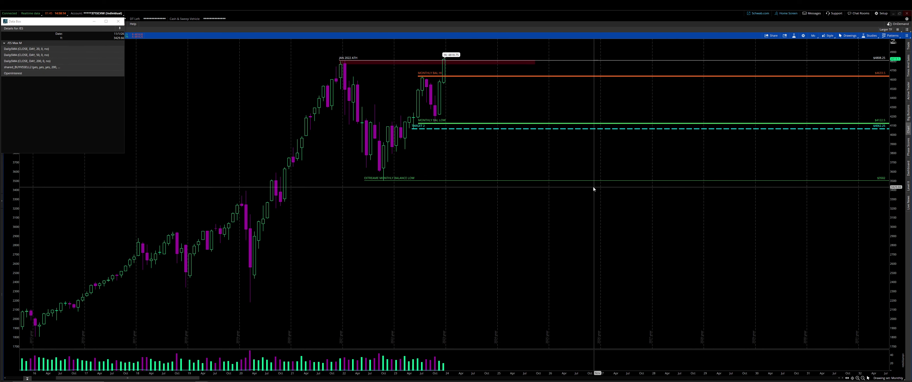
pyautogui.moveTo(595, 186); pyautogui.dragTo(227, 185)
pyautogui.moveTo(901, 221); pyautogui.dragTo(902, 178)
# Examine the latest monthly candles against the JAN 2022 ATH line, its red zone and the monthly balance high and low levels.
pyautogui.middleClick(761, 170)
pyautogui.click(766, 177)
pyautogui.moveTo(765, 184); pyautogui.dragTo(766, 325)
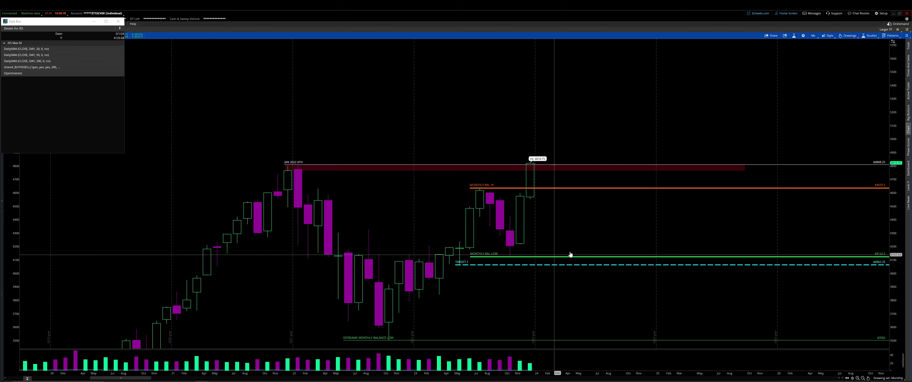
pyautogui.middleClick(862, 311)
pyautogui.moveTo(887, 321); pyautogui.dragTo(83, 96)
pyautogui.middleClick(429, 112)
pyautogui.click(428, 111)
pyautogui.moveTo(467, 115); pyautogui.dragTo(548, 116)
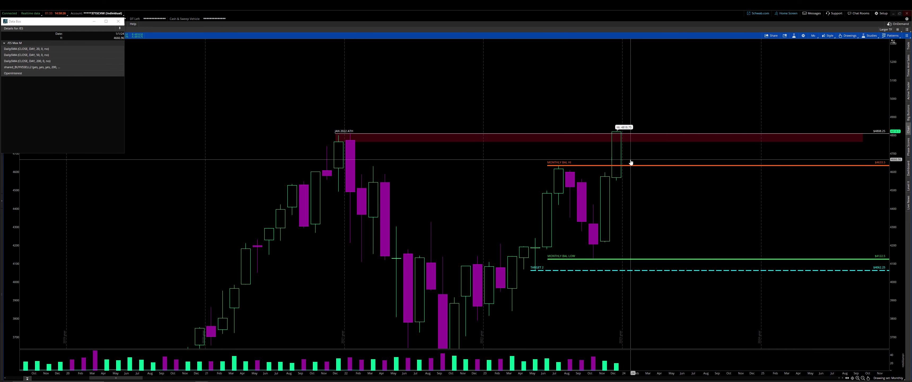
pyautogui.moveTo(635, 158); pyautogui.dragTo(647, 195)
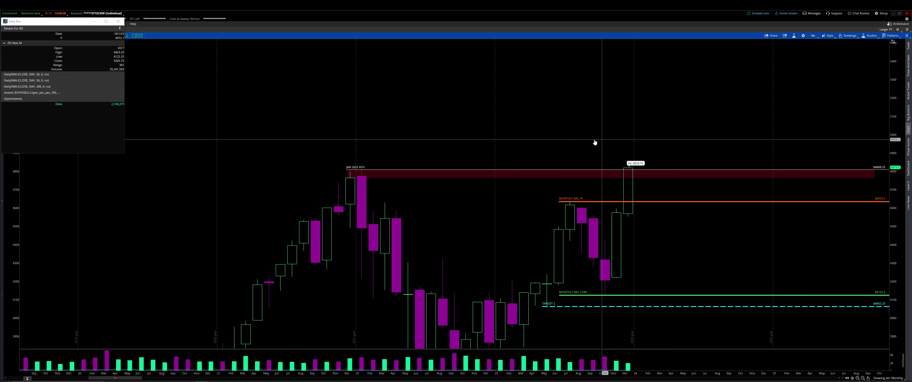
pyautogui.press('Escape')
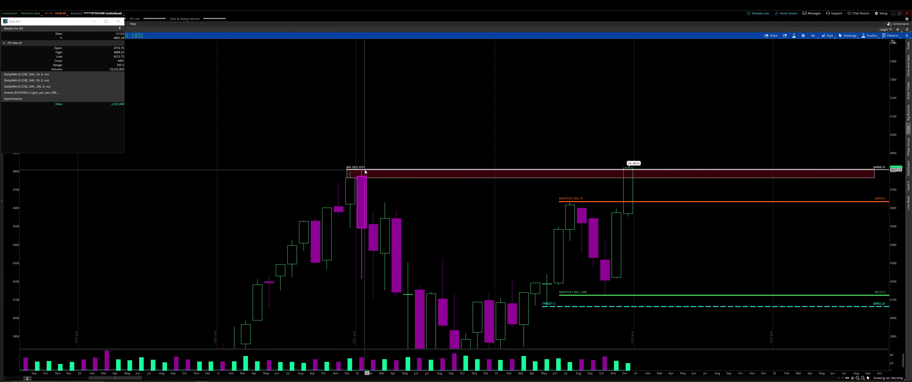
pyautogui.moveTo(727, 147); pyautogui.dragTo(542, 134)
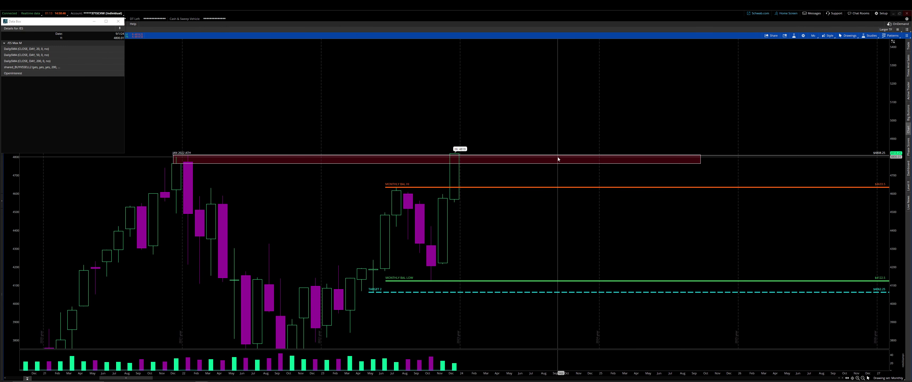
pyautogui.moveTo(487, 205); pyautogui.dragTo(514, 193)
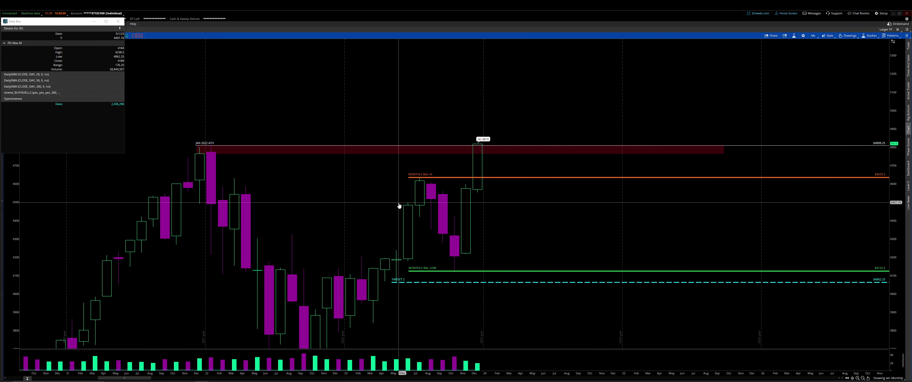
# Examine the rally against the JAN 2022 ATH zone and the monthly balance levels, down to the extreme monthly balance low.
pyautogui.moveTo(518, 204); pyautogui.dragTo(577, 201)
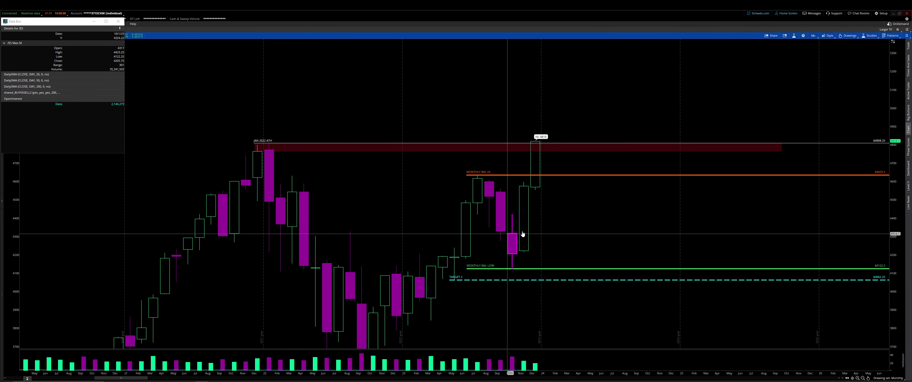
pyautogui.moveTo(599, 232)
pyautogui.mouseDown()
pyautogui.moveTo(644, 146)
pyautogui.moveTo(612, 211)
pyautogui.moveTo(588, 211)
pyautogui.moveTo(607, 240)
pyautogui.mouseUp()
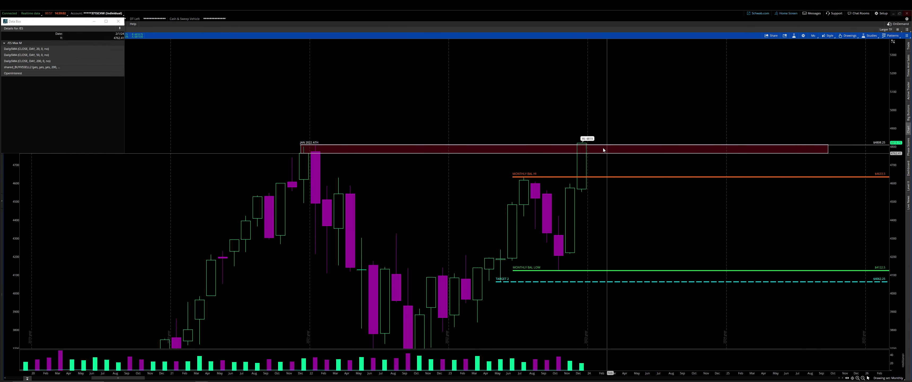
pyautogui.moveTo(647, 138); pyautogui.dragTo(664, 94)
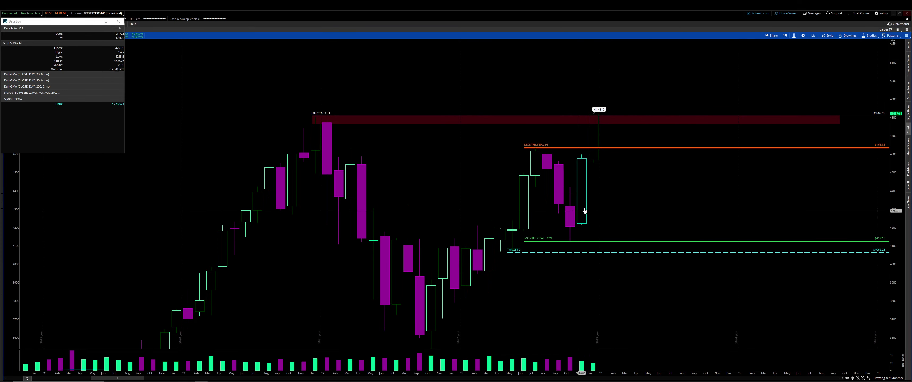
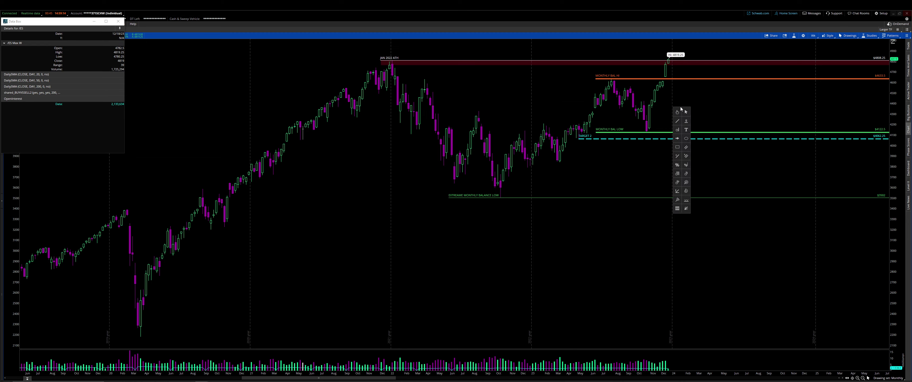
pyautogui.moveTo(904, 152); pyautogui.dragTo(903, 117)
pyautogui.moveTo(816, 66); pyautogui.dragTo(815, 172)
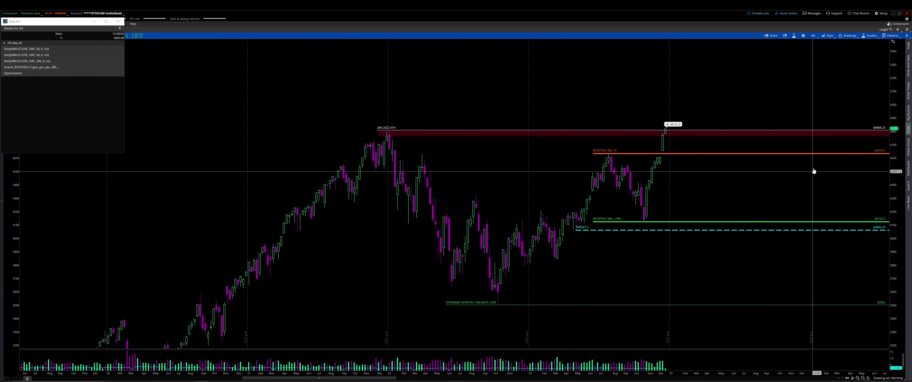
pyautogui.click(863, 378)
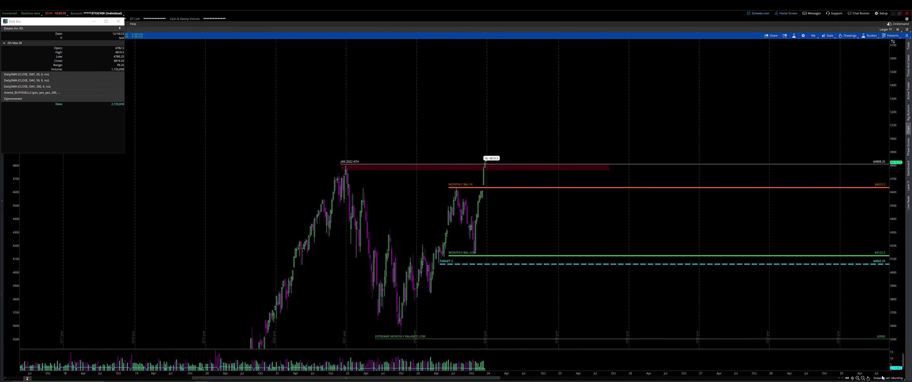
pyautogui.moveTo(812, 69); pyautogui.dragTo(700, 98)
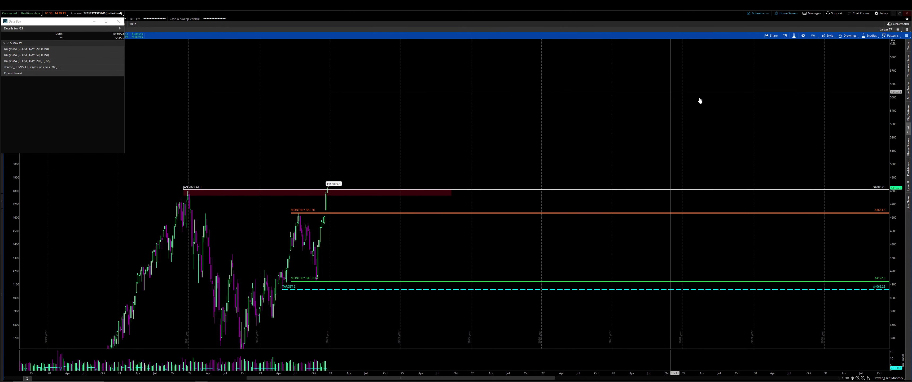
# Switch the drawing set to Weekly and check the price area around and above the latest candles for levels.
pyautogui.click(893, 377)
pyautogui.click(878, 341)
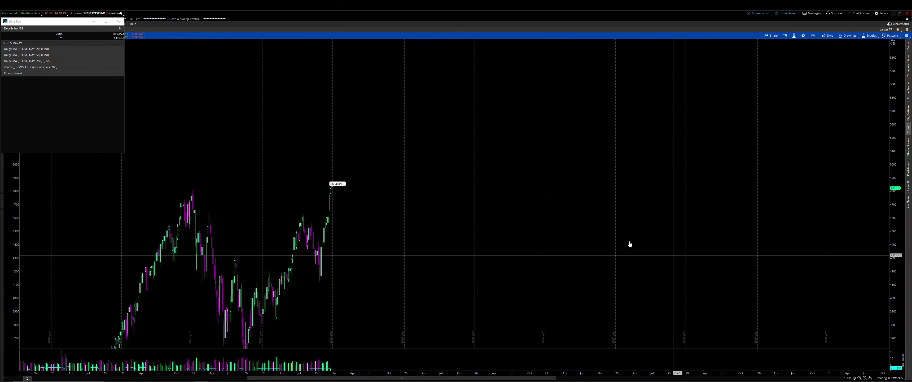
pyautogui.moveTo(629, 243)
pyautogui.mouseDown()
pyautogui.moveTo(702, 183)
pyautogui.moveTo(667, 367)
pyautogui.mouseUp()
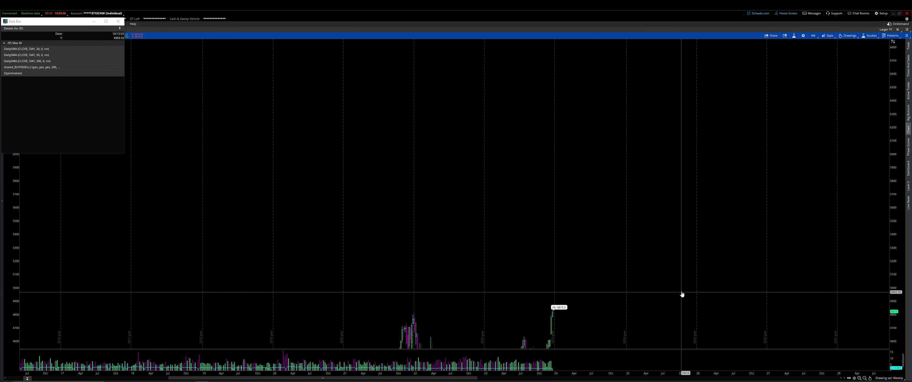
pyautogui.moveTo(681, 294); pyautogui.dragTo(531, 167)
# Switch the drawing set to Default and examine the 2024 target line above the latest candles.
pyautogui.click(894, 379)
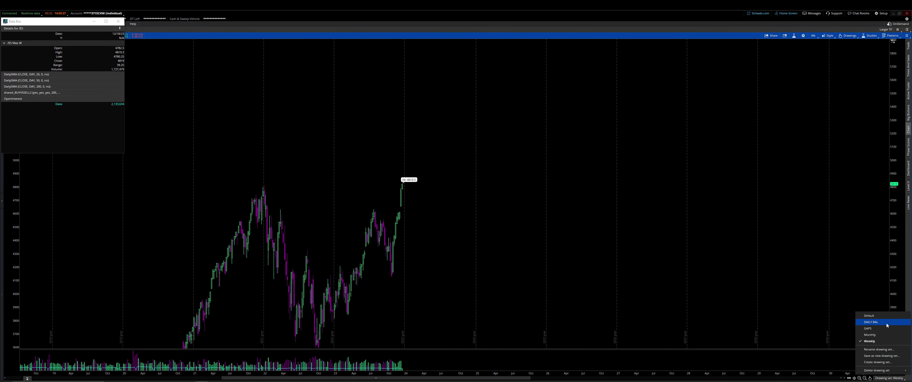
pyautogui.click(880, 312)
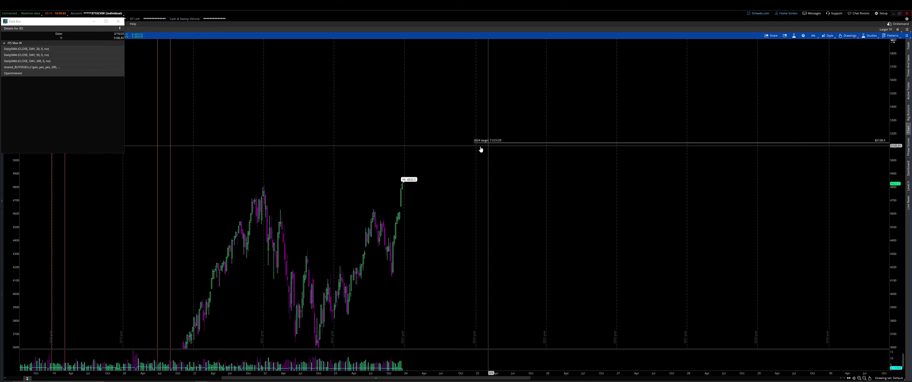
pyautogui.moveTo(507, 195); pyautogui.dragTo(541, 161)
pyautogui.moveTo(472, 181); pyautogui.dragTo(576, 153)
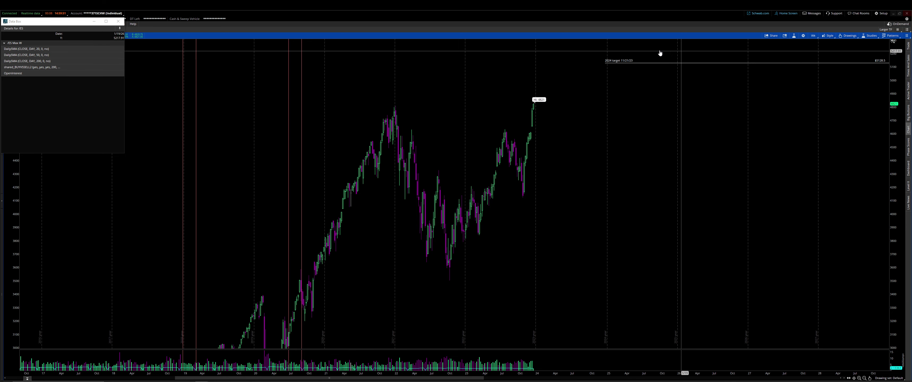
pyautogui.moveTo(634, 100); pyautogui.dragTo(633, 186)
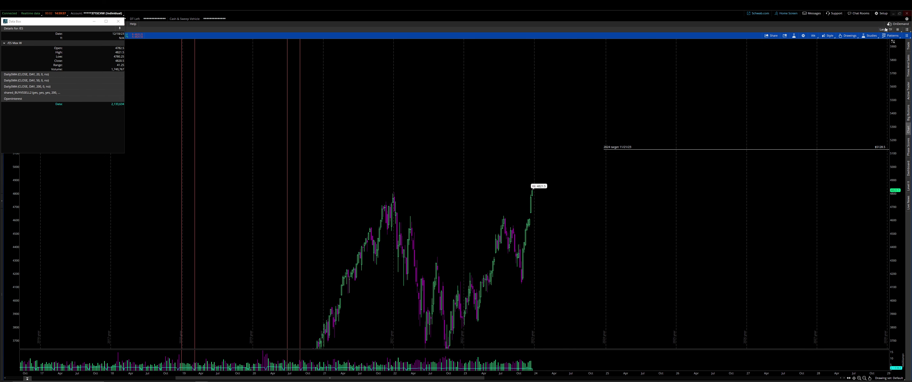
# Load the MAIN grid and maximize its first chart, which carries the ES DESTINATIONS drawing set.
pyautogui.click(899, 29)
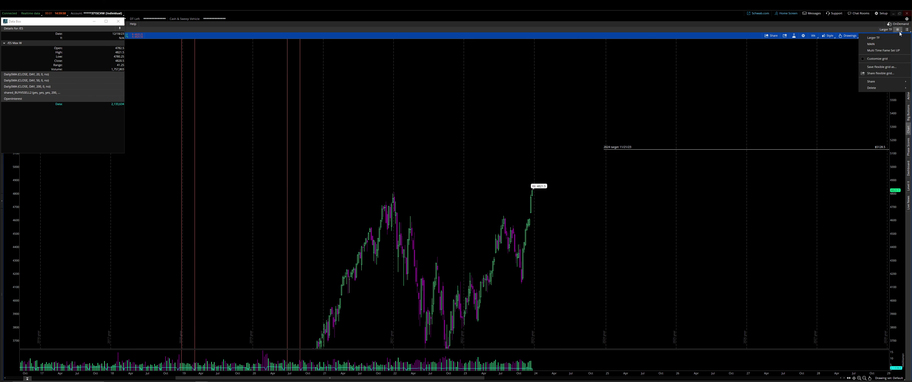
pyautogui.click(883, 45)
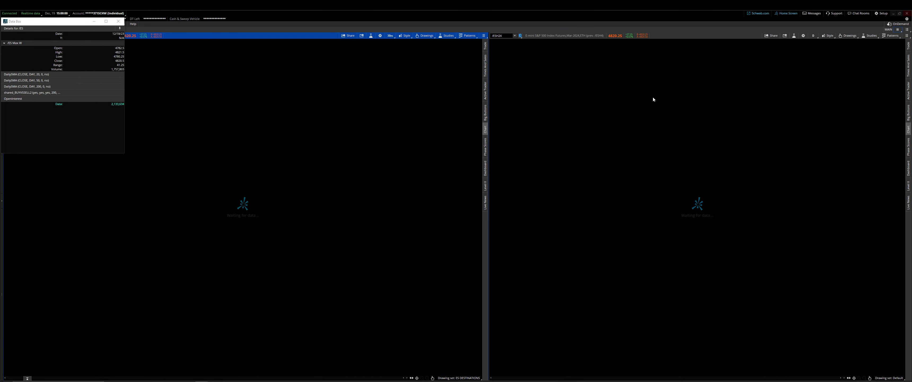
pyautogui.click(484, 36)
pyautogui.click(474, 109)
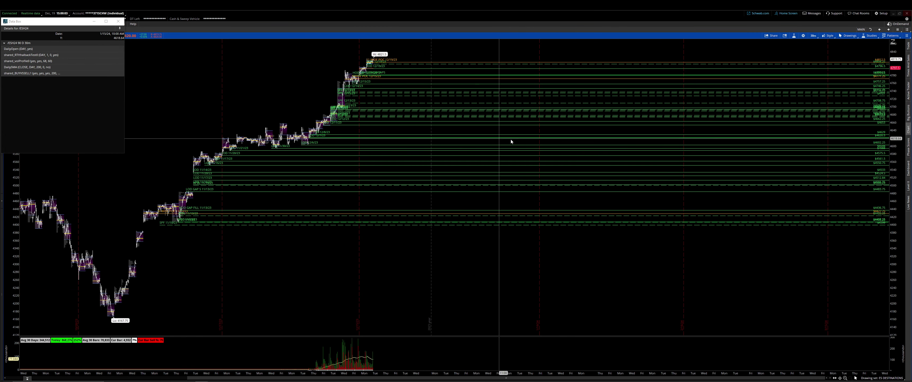
# Draw a price level from the start of the 12/19 session at its morning high, about 4817.
pyautogui.scroll(5, 455, 69)
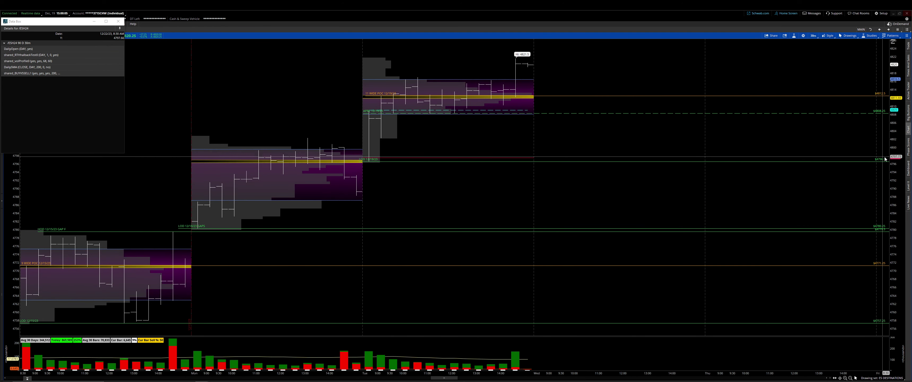
pyautogui.moveTo(788, 102); pyautogui.dragTo(825, 231)
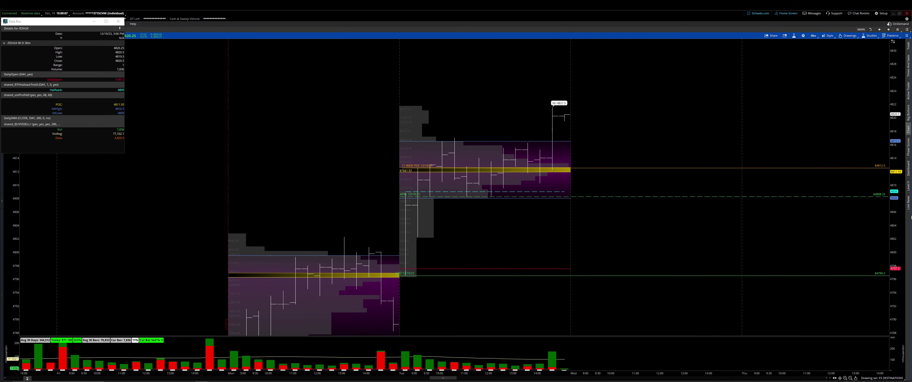
pyautogui.moveTo(896, 213); pyautogui.dragTo(896, 120)
pyautogui.moveTo(757, 116); pyautogui.dragTo(794, 232)
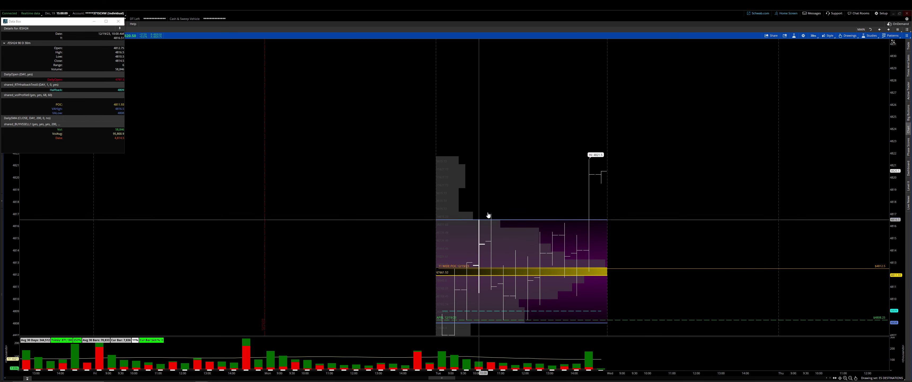
pyautogui.middleClick(503, 265)
pyautogui.click(509, 227)
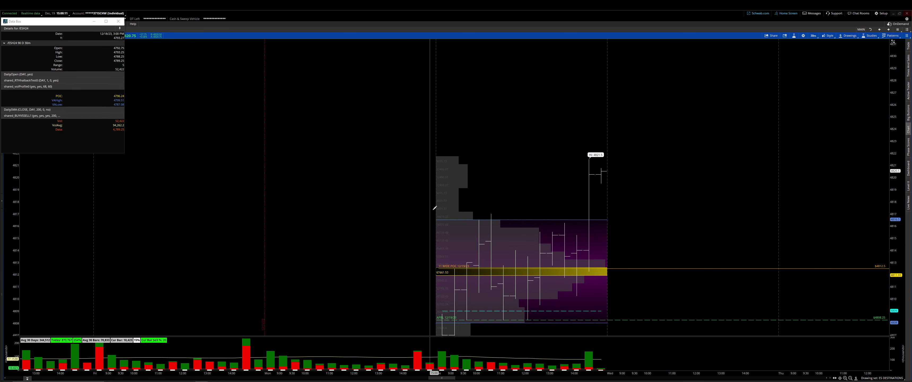
pyautogui.moveTo(433, 211); pyautogui.dragTo(495, 211)
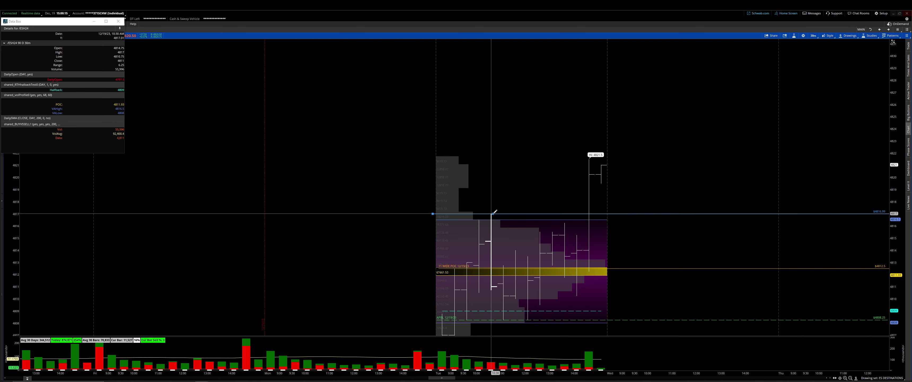
# Set the morning-high level's value to 4817, make it a green dashed line and name it PP 12/19/23.
pyautogui.rightClick(493, 214)
pyautogui.click(513, 219)
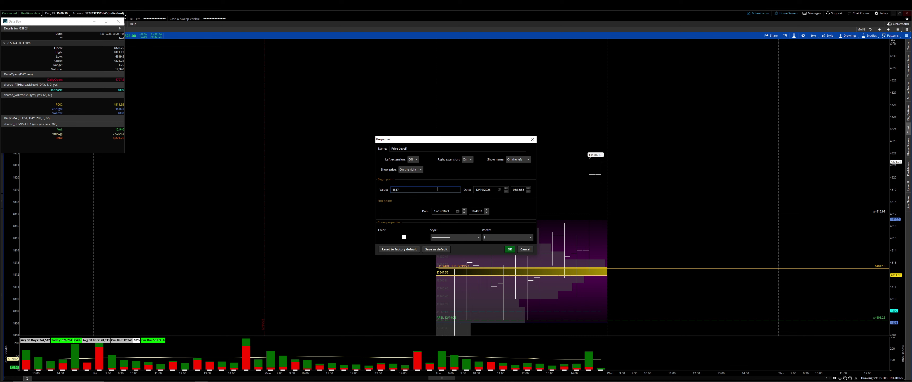
pyautogui.click(453, 238)
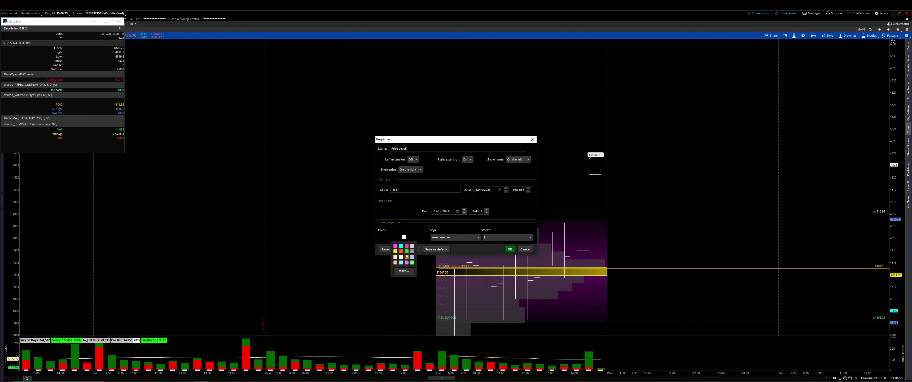
pyautogui.click(446, 258)
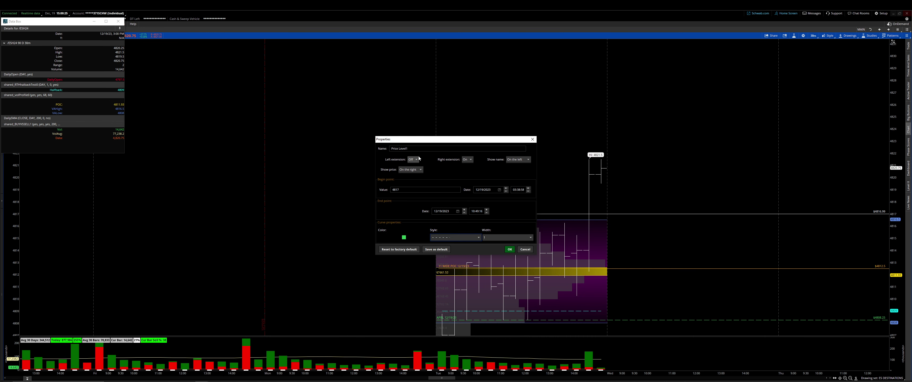
pyautogui.moveTo(415, 149); pyautogui.dragTo(376, 141)
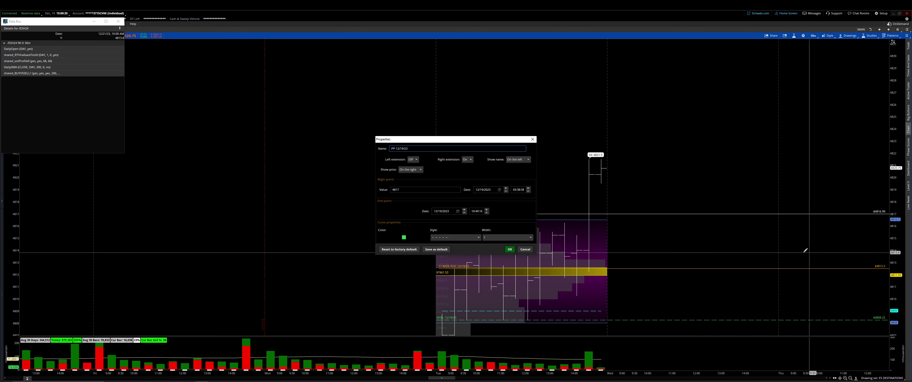
pyautogui.click(510, 249)
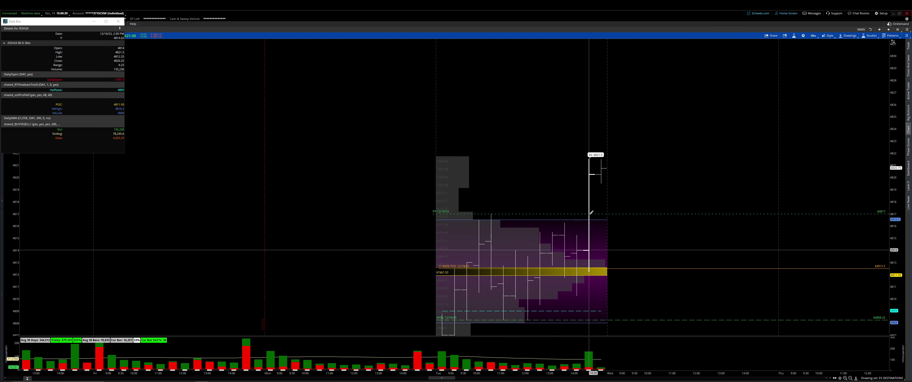
# Draw a price level from the start of the 12/19 session at its late high, about 4821.5.
pyautogui.middleClick(512, 184)
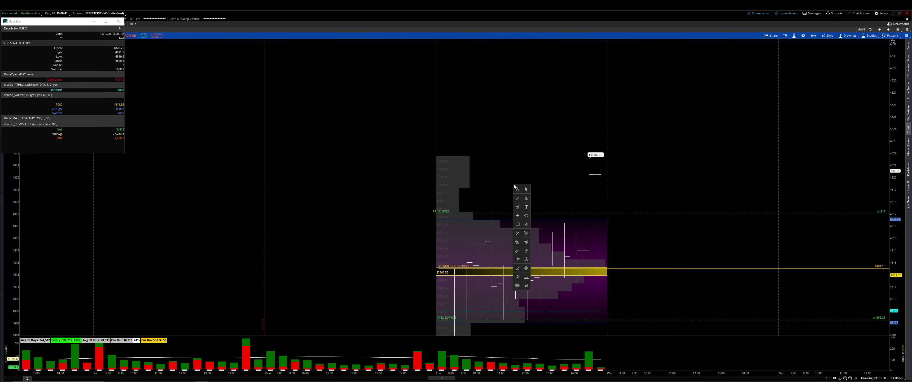
pyautogui.click(518, 189)
pyautogui.moveTo(520, 194); pyautogui.dragTo(525, 268)
pyautogui.middleClick(526, 245)
pyautogui.click(539, 261)
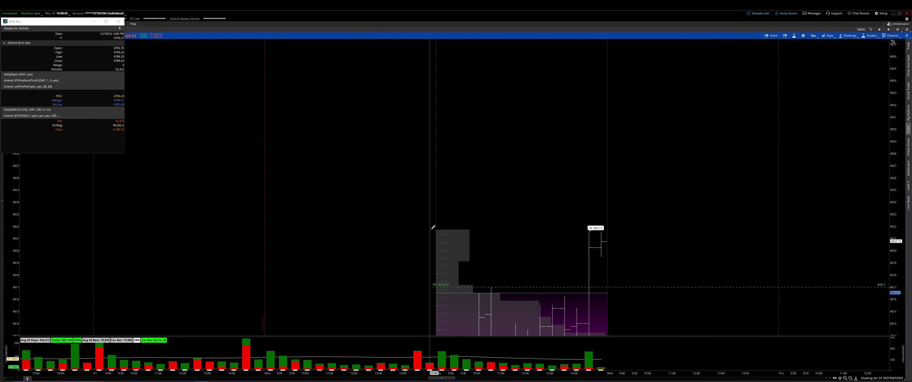
pyautogui.click(436, 228)
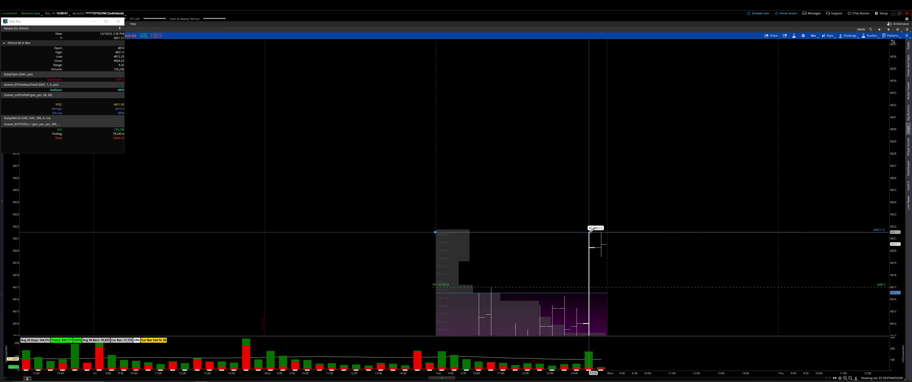
pyautogui.rightClick(590, 231)
pyautogui.click(607, 230)
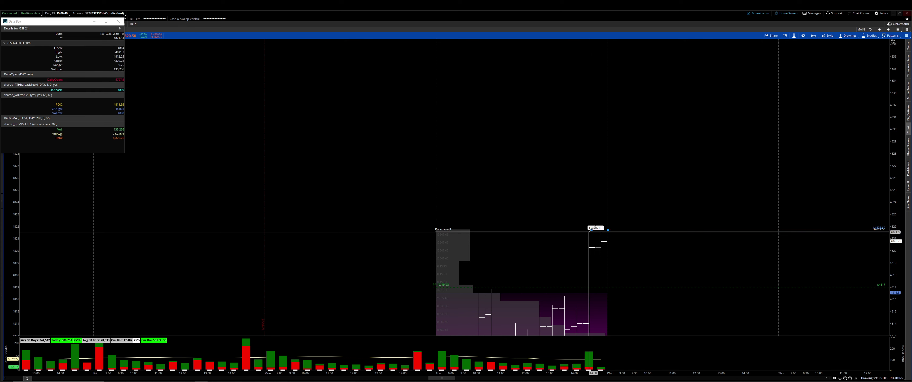
pyautogui.middleClick(594, 230)
pyautogui.click(605, 236)
pyautogui.doubleClick(597, 233)
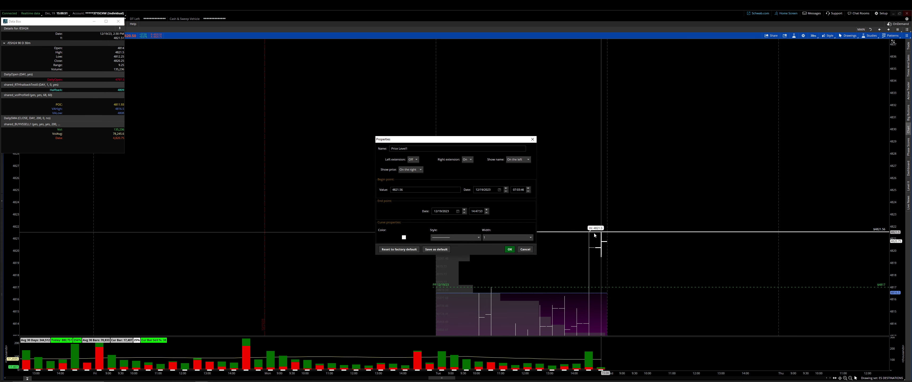
pyautogui.click(525, 249)
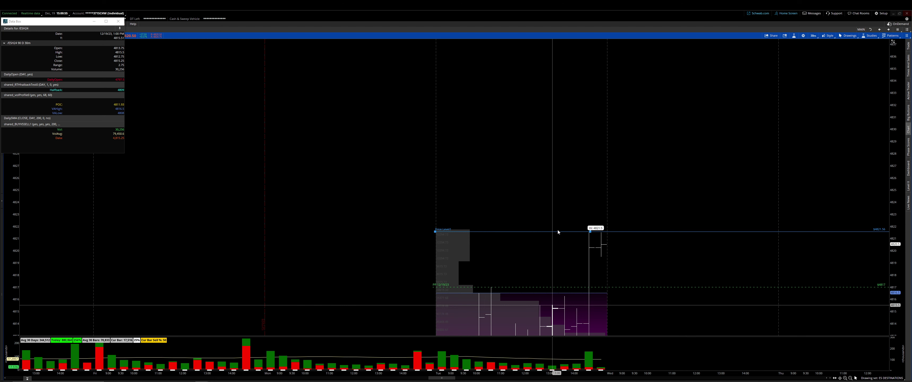
# Name the late-high level HOD 12/19/23, set its value to 4821.5 and colour it orange.
pyautogui.rightClick(558, 232)
pyautogui.click(566, 237)
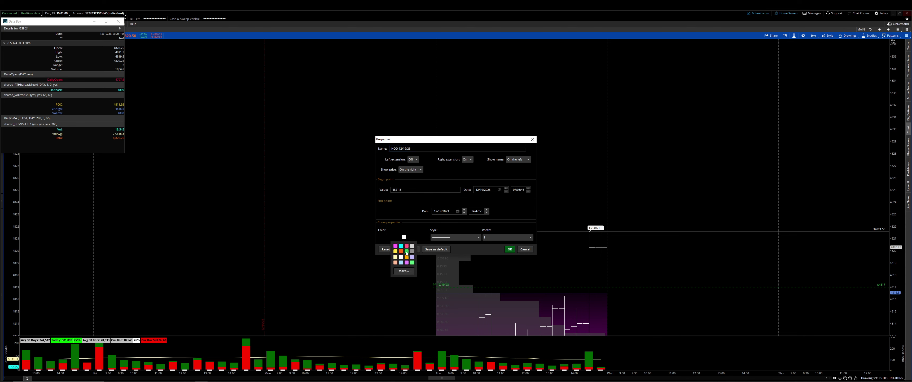
pyautogui.click(509, 249)
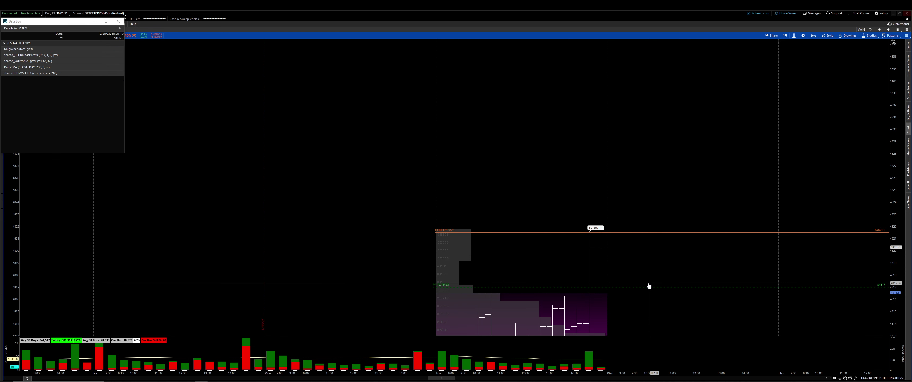
pyautogui.moveTo(661, 271); pyautogui.dragTo(672, 263)
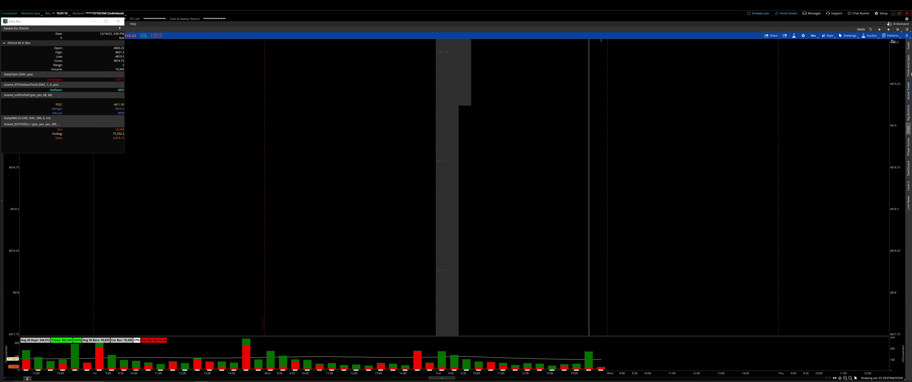
# Examine the 12/19 session's HOD 4821.5 and PP 4817 levels against that day's volume profile and value area.
pyautogui.moveTo(892, 74); pyautogui.dragTo(902, 189)
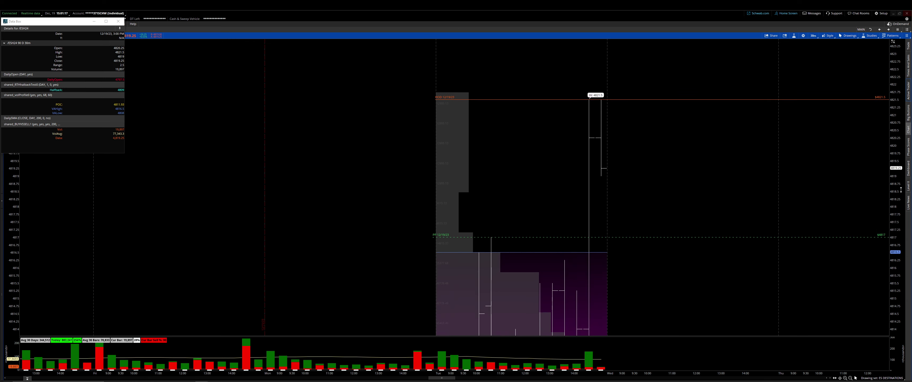
pyautogui.moveTo(893, 105); pyautogui.dragTo(896, 142)
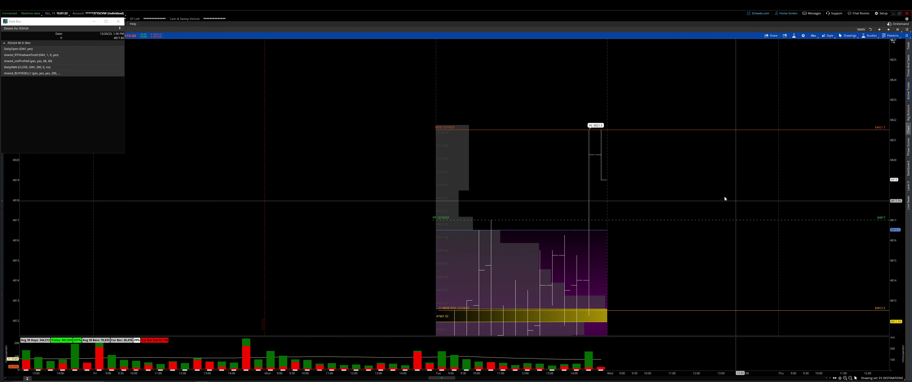
pyautogui.middleClick(663, 247)
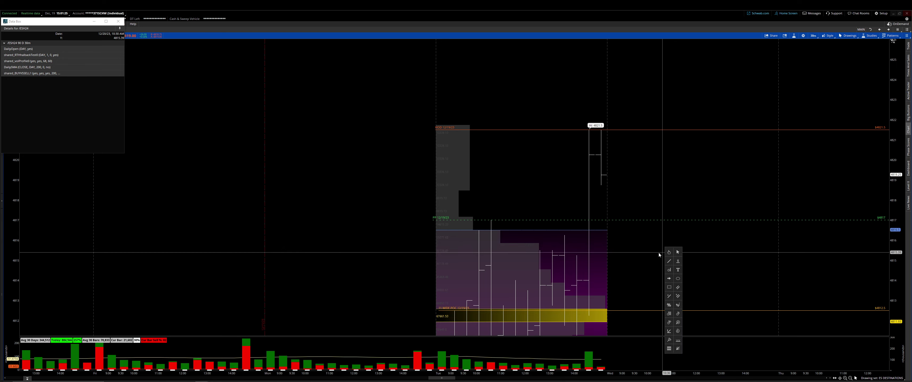
pyautogui.click(678, 251)
pyautogui.moveTo(672, 249)
pyautogui.mouseDown()
pyautogui.moveTo(669, 205)
pyautogui.moveTo(648, 175)
pyautogui.mouseUp()
pyautogui.moveTo(714, 303); pyautogui.dragTo(677, 221)
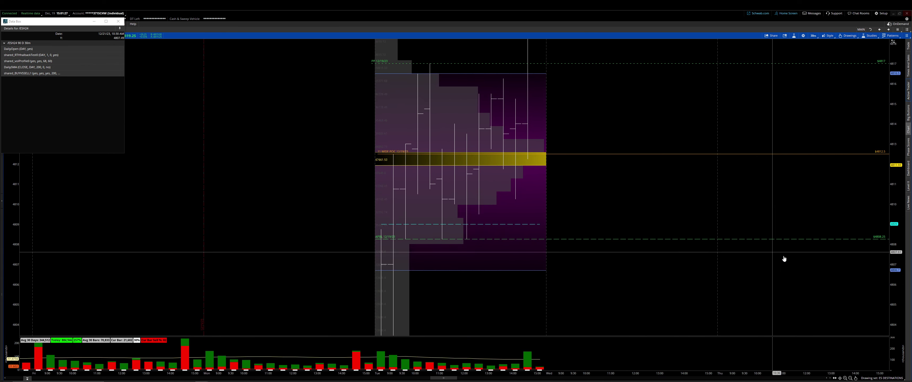
# Compare the 12/19 session's lower levels and opening range with the prior session's profile, ending on the full 12/19 session.
pyautogui.moveTo(751, 255); pyautogui.dragTo(754, 104)
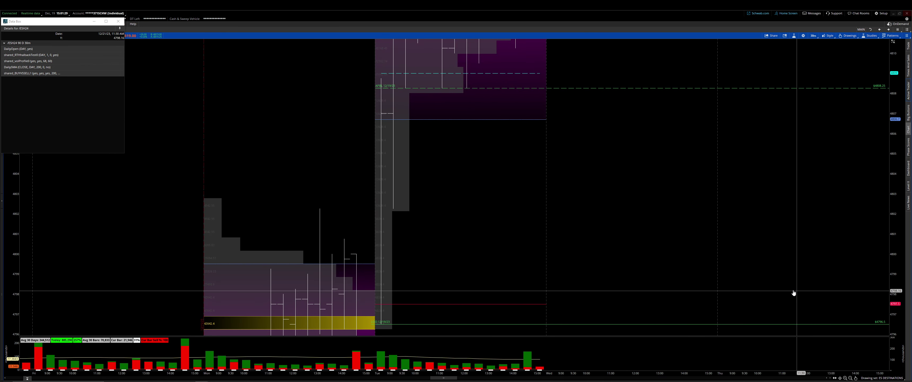
pyautogui.moveTo(795, 296); pyautogui.dragTo(756, 333)
pyautogui.moveTo(896, 212); pyautogui.dragTo(896, 269)
pyautogui.moveTo(771, 211); pyautogui.dragTo(774, 307)
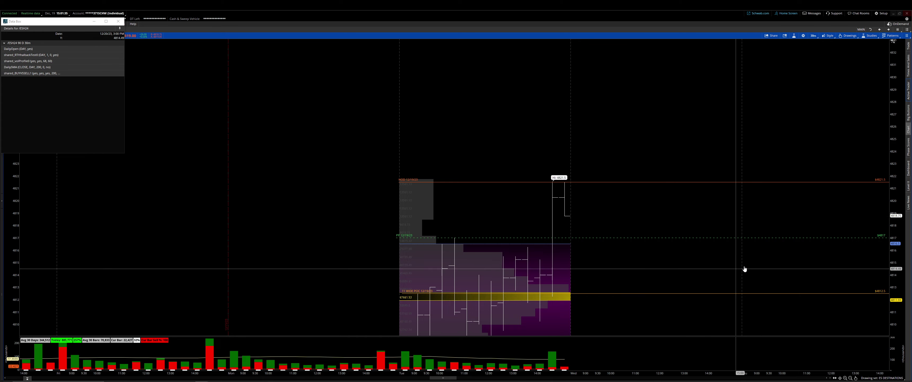
pyautogui.moveTo(638, 280); pyautogui.dragTo(626, 226)
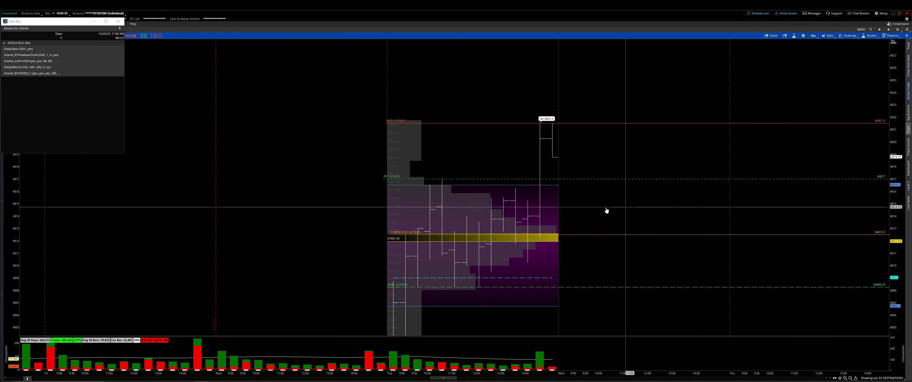
pyautogui.press('Escape')
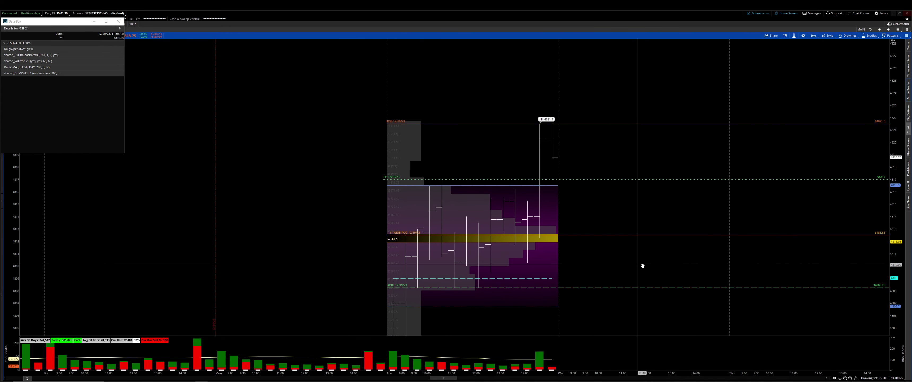
pyautogui.moveTo(642, 266); pyautogui.dragTo(568, 171)
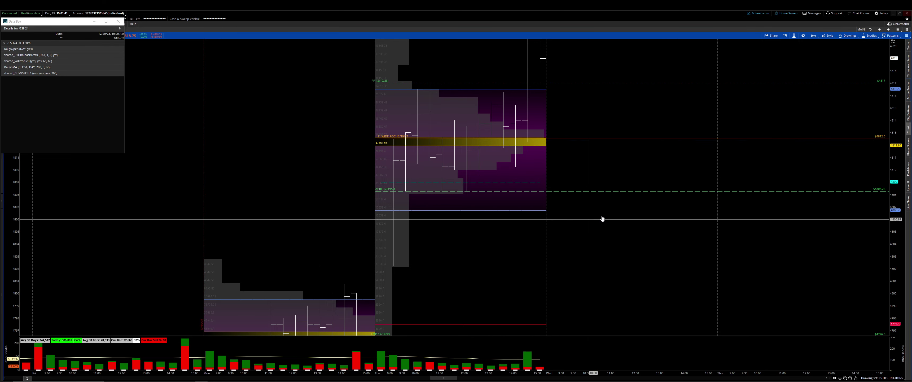
pyautogui.moveTo(628, 151); pyautogui.dragTo(652, 231)
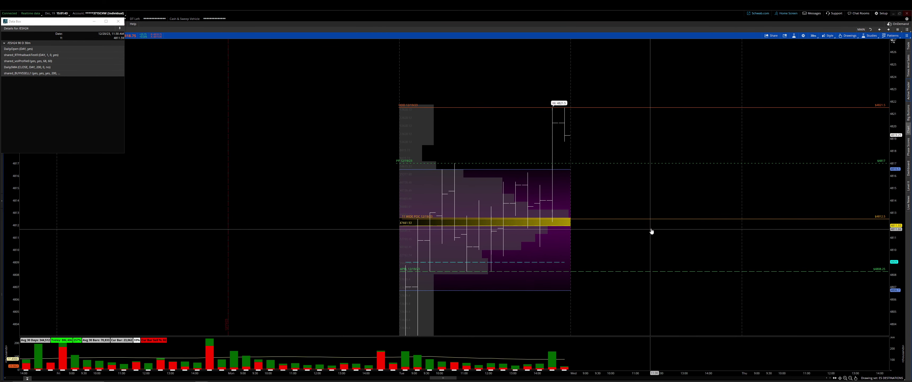
pyautogui.moveTo(735, 246); pyautogui.dragTo(722, 230)
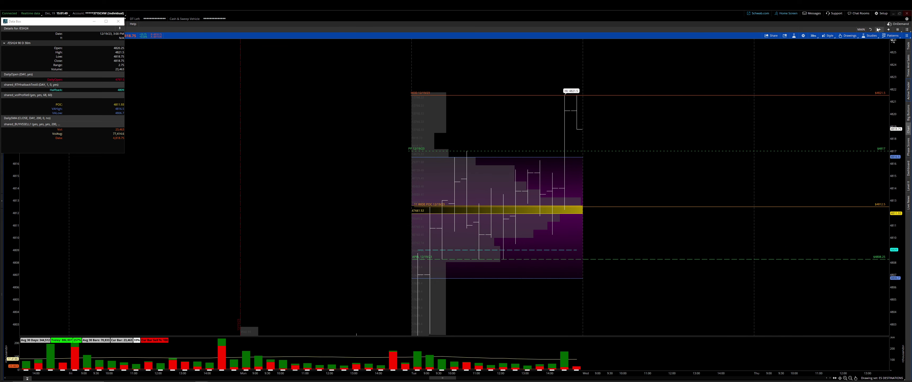
# Load the Larger TF grid, show its Weekly drawing set and frame the recent daily candles up to the current high.
pyautogui.click(899, 30)
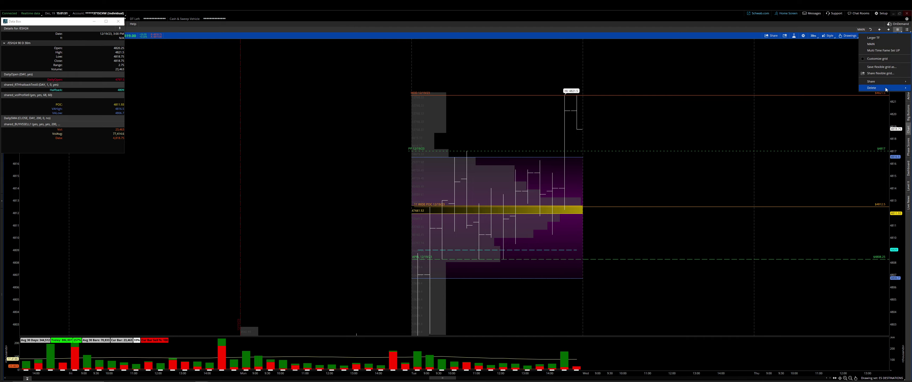
pyautogui.click(881, 40)
pyautogui.click(892, 377)
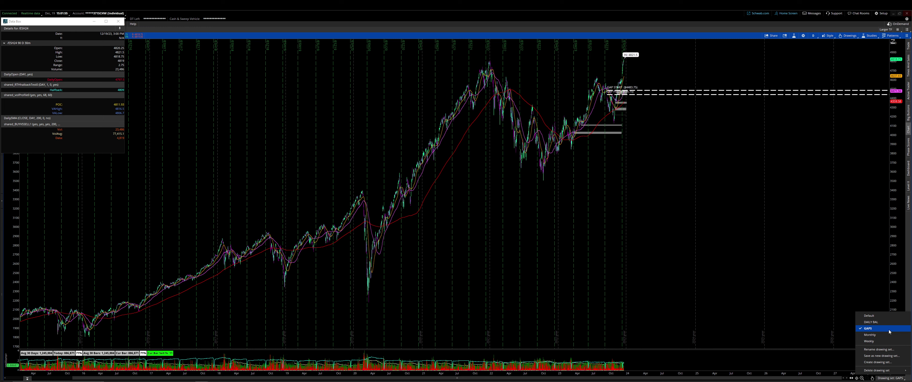
pyautogui.click(890, 342)
pyautogui.moveTo(622, 153); pyautogui.dragTo(489, 160)
pyautogui.click(536, 147)
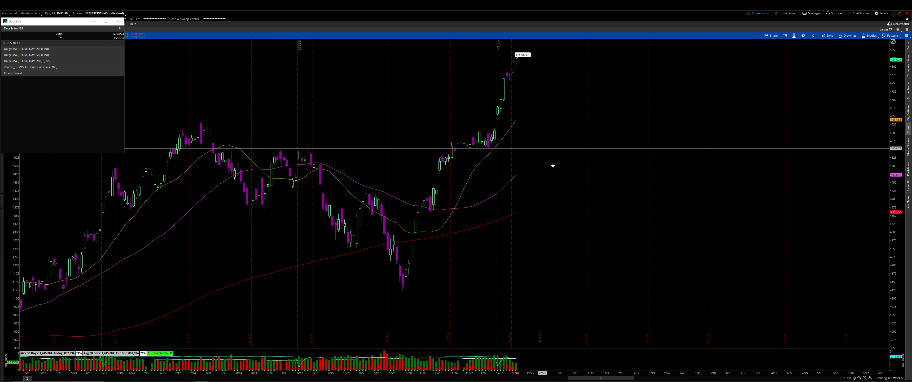
pyautogui.moveTo(552, 165); pyautogui.dragTo(580, 167)
pyautogui.moveTo(895, 177); pyautogui.dragTo(896, 158)
pyautogui.moveTo(722, 174); pyautogui.dragTo(747, 248)
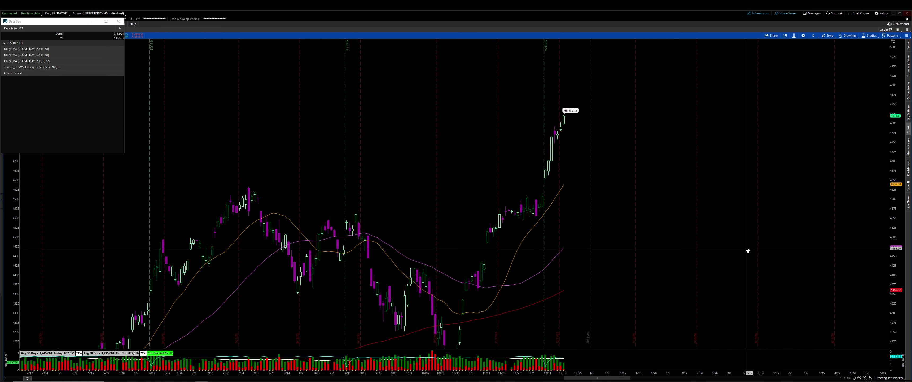
pyautogui.moveTo(669, 224); pyautogui.dragTo(677, 163)
pyautogui.moveTo(514, 149); pyautogui.dragTo(606, 256)
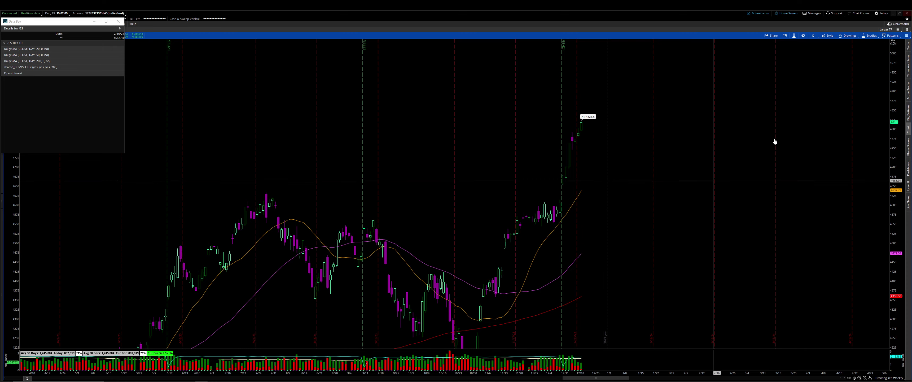
# Set the chart's timeframe to Max : W and examine the current weekly rally against the previous major high.
pyautogui.click(813, 35)
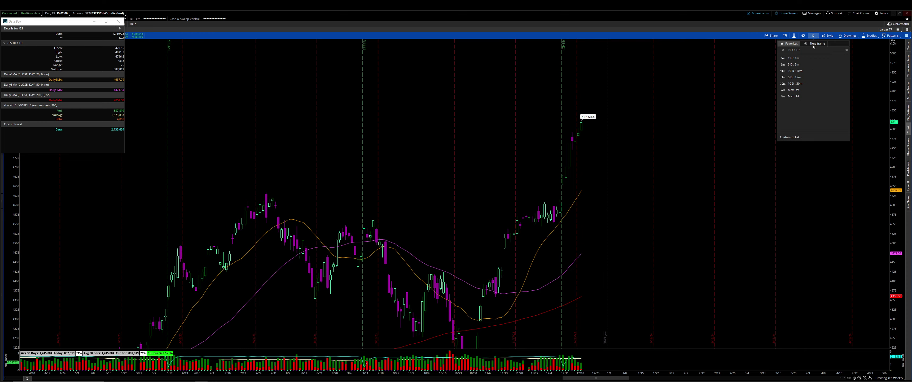
pyautogui.click(798, 90)
pyautogui.middleClick(521, 194)
pyautogui.click(534, 201)
pyautogui.moveTo(550, 195); pyautogui.dragTo(68, 133)
pyautogui.moveTo(682, 145)
pyautogui.mouseDown()
pyautogui.moveTo(697, 145)
pyautogui.moveTo(406, 133)
pyautogui.mouseUp()
pyautogui.middleClick(592, 131)
pyautogui.moveTo(599, 141); pyautogui.dragTo(514, 146)
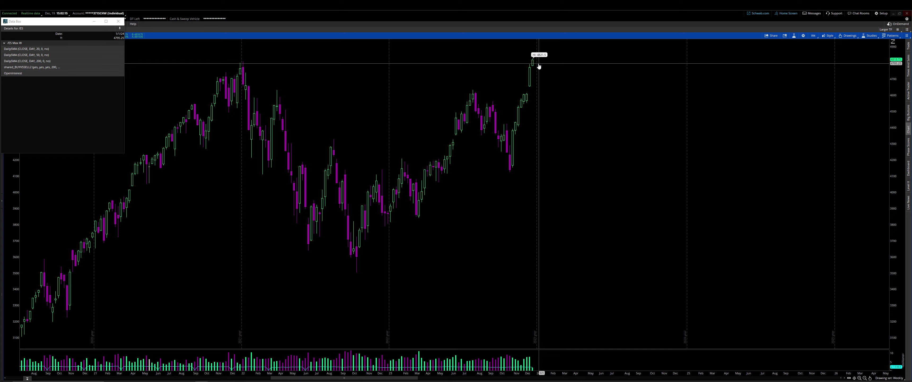
pyautogui.moveTo(555, 110); pyautogui.dragTo(776, 351)
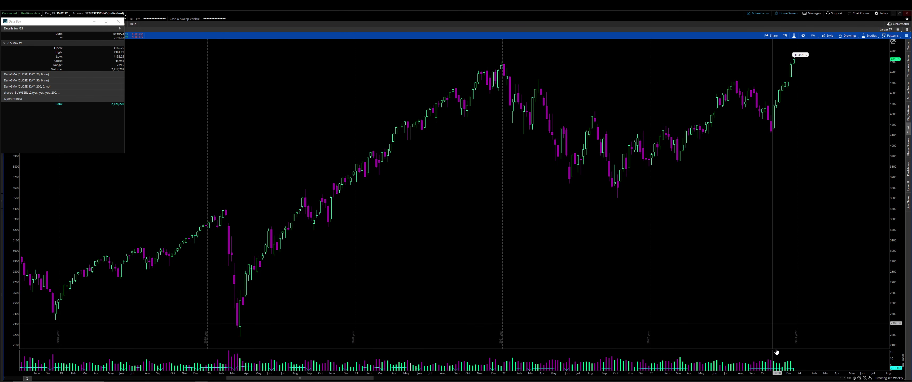
# Show the Default drawing set and examine the weekly advances after the December 2018 and March 2020 lows.
pyautogui.click(894, 378)
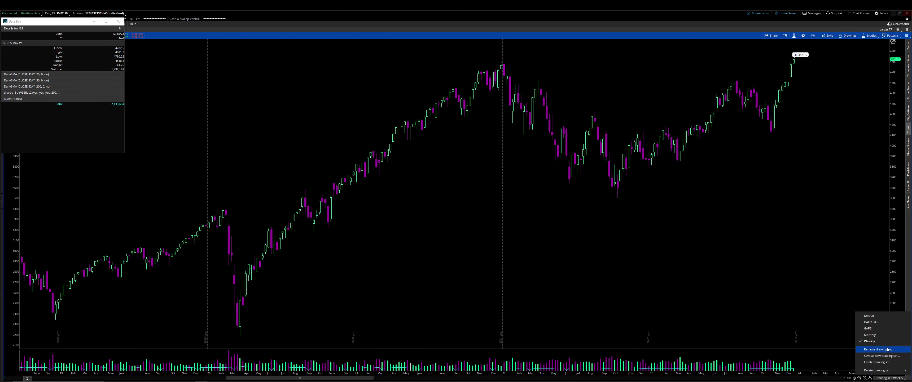
pyautogui.click(885, 315)
pyautogui.moveTo(504, 230); pyautogui.dragTo(573, 222)
pyautogui.moveTo(425, 221); pyautogui.dragTo(551, 234)
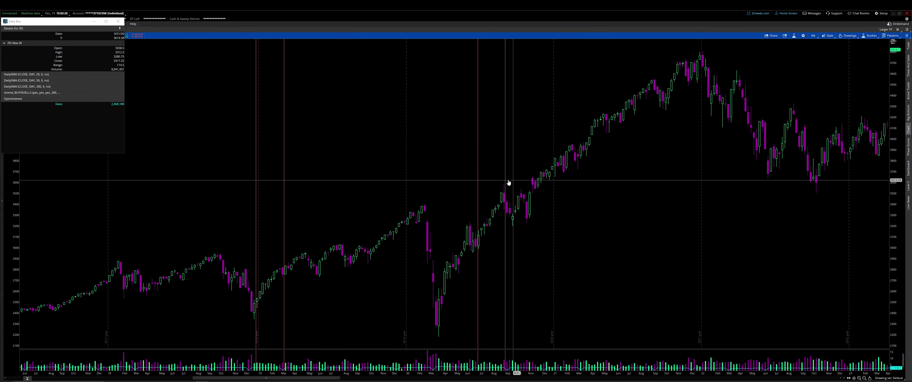
pyautogui.scroll(5, 438, 182)
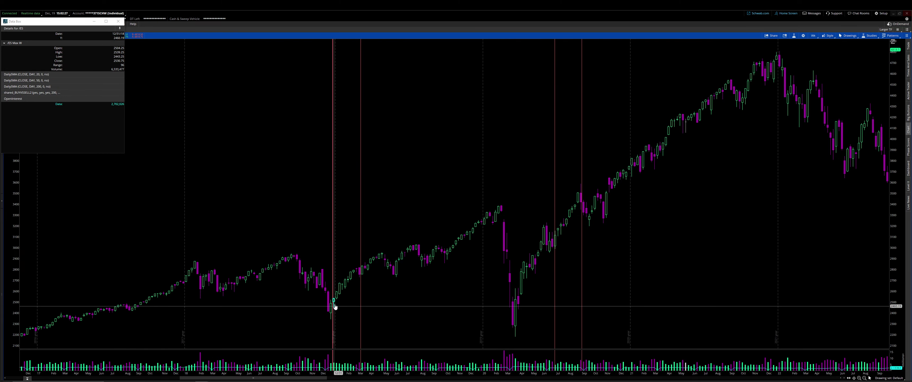
pyautogui.moveTo(353, 267); pyautogui.dragTo(475, 240)
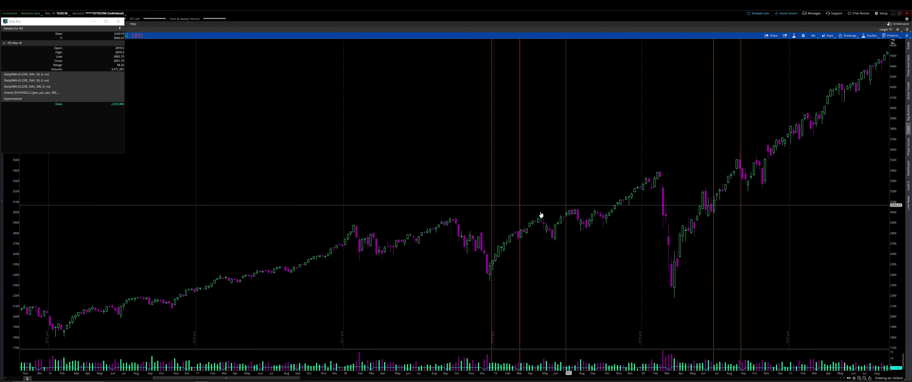
pyautogui.moveTo(692, 261); pyautogui.dragTo(658, 234)
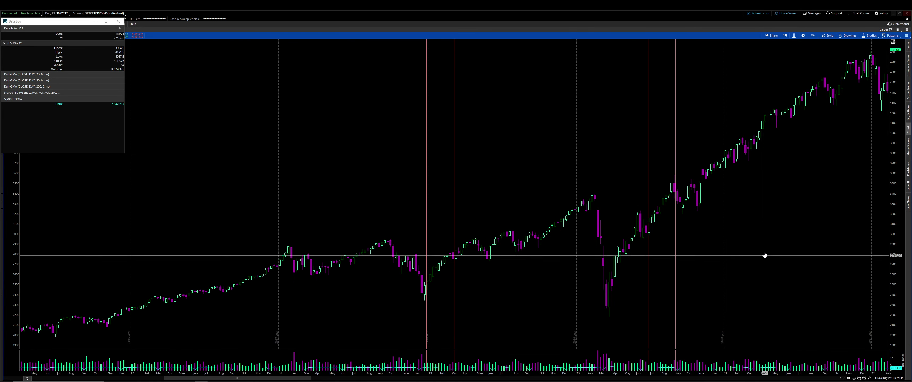
pyautogui.scroll(-15, 765, 255)
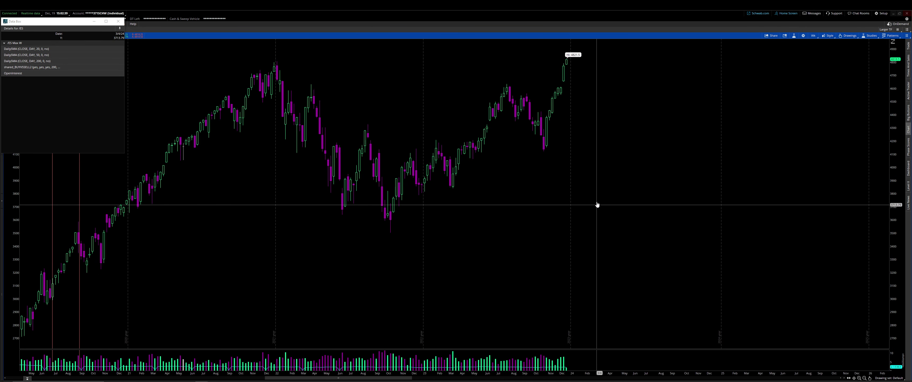
# Measure the weekly rally from the late-October low to the current high with a temporary trendline.
pyautogui.middleClick(552, 127)
pyautogui.click(559, 138)
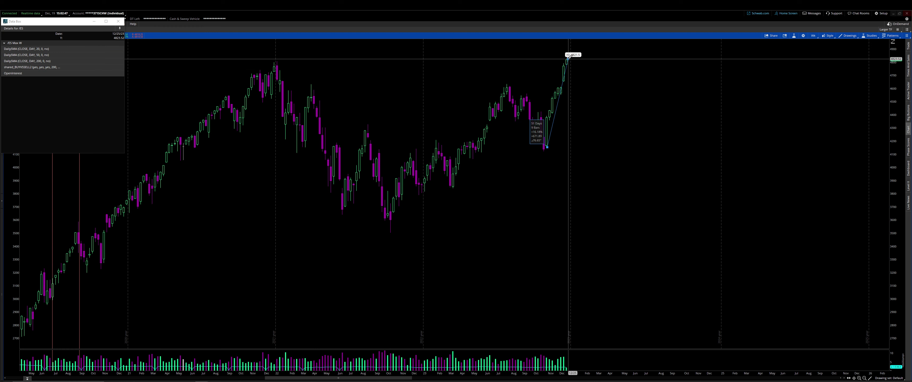
pyautogui.middleClick(568, 58)
pyautogui.click(574, 65)
pyautogui.moveTo(582, 75)
pyautogui.mouseDown()
pyautogui.moveTo(586, 94)
pyautogui.moveTo(645, 107)
pyautogui.mouseUp()
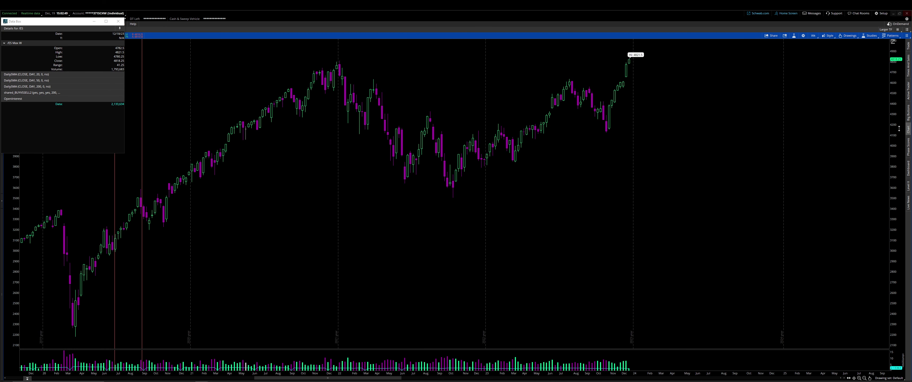
# Bring the 2024 target level into view and measure a projected advance from the October low to above the current high.
pyautogui.moveTo(899, 128); pyautogui.dragTo(899, 153)
pyautogui.middleClick(724, 147)
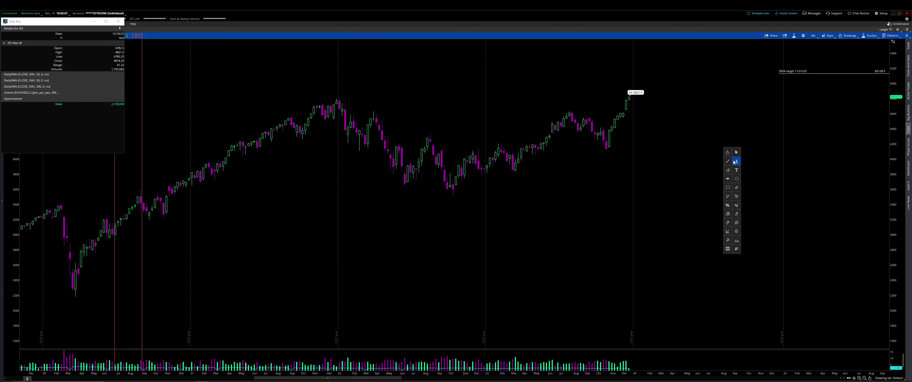
pyautogui.click(735, 162)
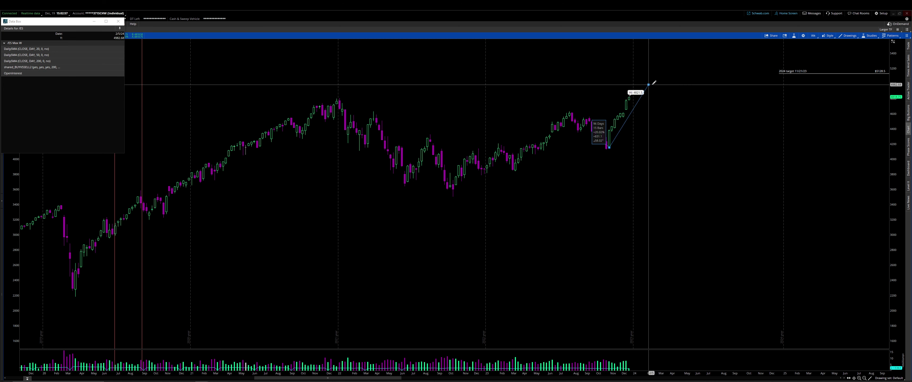
pyautogui.middleClick(661, 89)
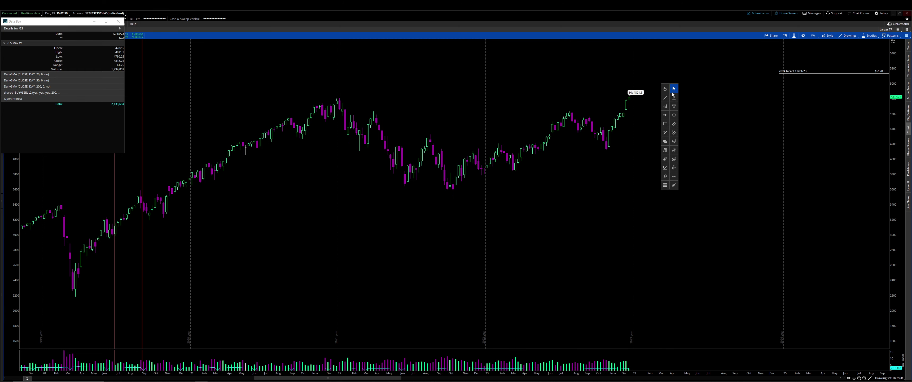
# Return the chart to the 10 Y : 1D timeframe and frame the daily candles from late August to the current high.
pyautogui.click(813, 36)
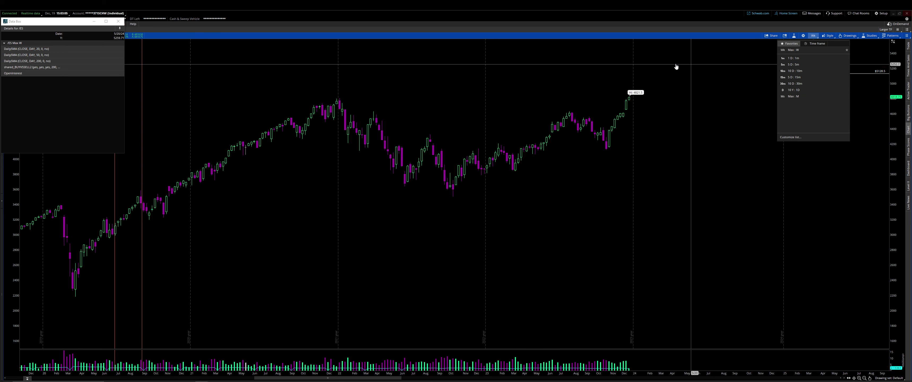
pyautogui.click(803, 91)
pyautogui.middleClick(548, 150)
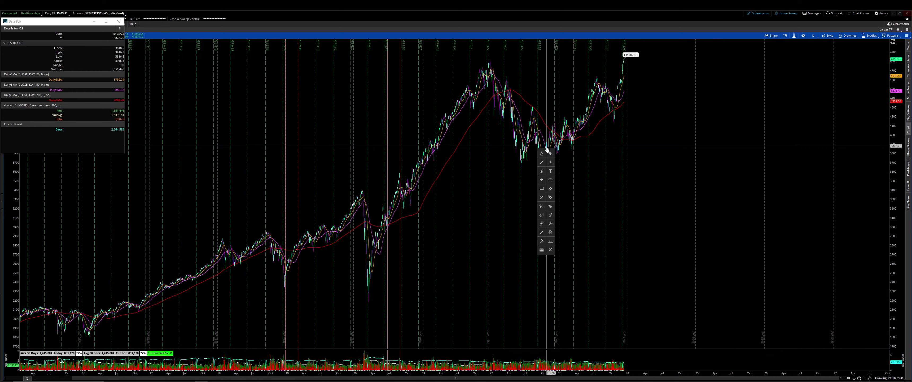
pyautogui.click(550, 154)
pyautogui.moveTo(737, 151); pyautogui.dragTo(426, 153)
pyautogui.moveTo(784, 167); pyautogui.dragTo(311, 170)
pyautogui.moveTo(688, 175); pyautogui.dragTo(255, 170)
pyautogui.moveTo(590, 165); pyautogui.dragTo(268, 168)
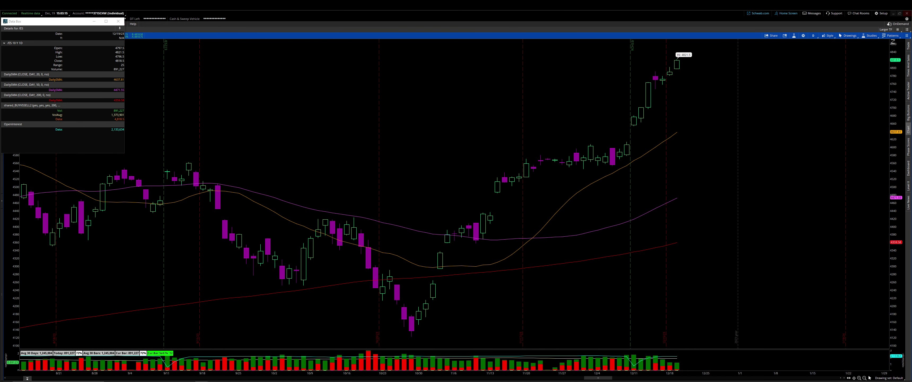
# Show the DAILY BAL drawing set and examine the December rally against the daily balance high and low.
pyautogui.click(900, 378)
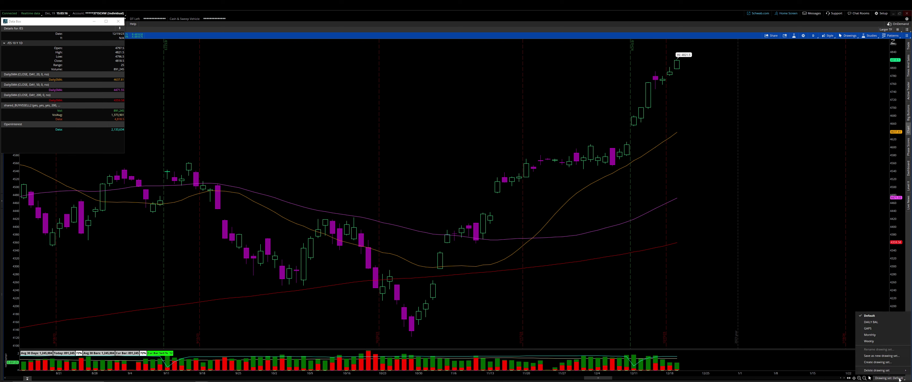
pyautogui.click(881, 326)
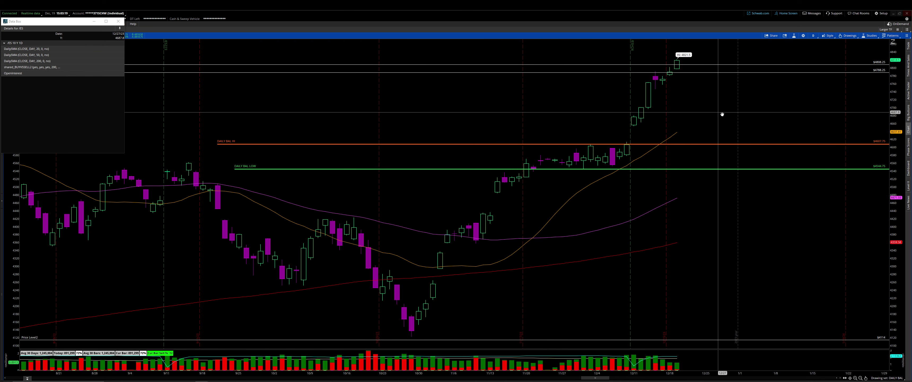
pyautogui.moveTo(722, 114); pyautogui.dragTo(787, 92)
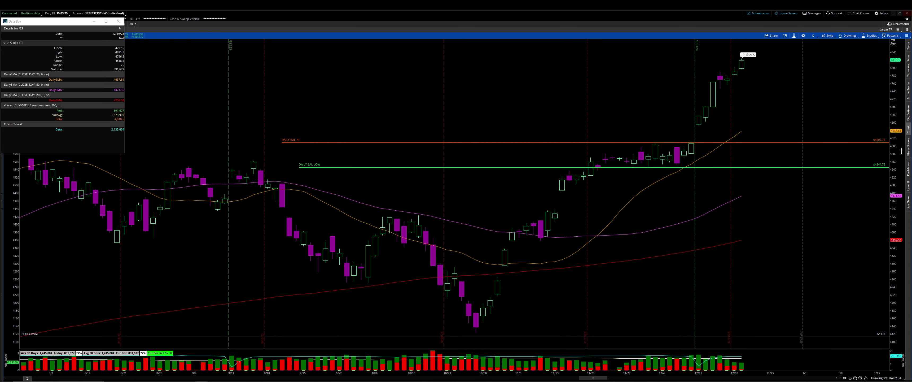
pyautogui.moveTo(902, 151); pyautogui.dragTo(901, 117)
pyautogui.moveTo(782, 76); pyautogui.dragTo(705, 213)
pyautogui.moveTo(642, 220)
pyautogui.mouseDown()
pyautogui.moveTo(649, 182)
pyautogui.moveTo(631, 210)
pyautogui.mouseUp()
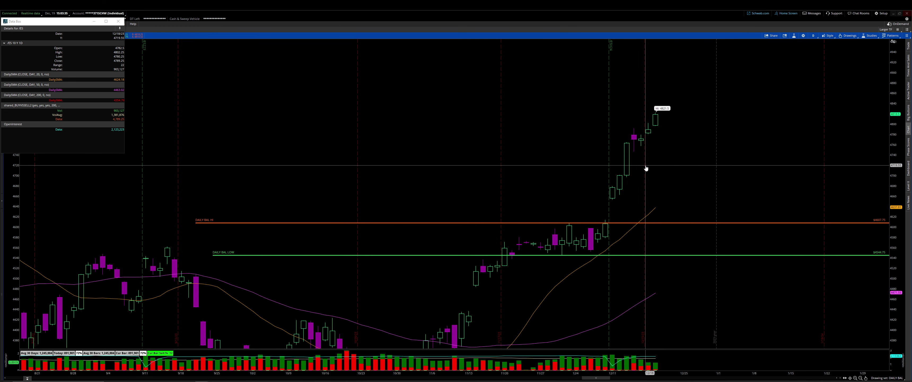
pyautogui.moveTo(699, 169); pyautogui.dragTo(685, 162)
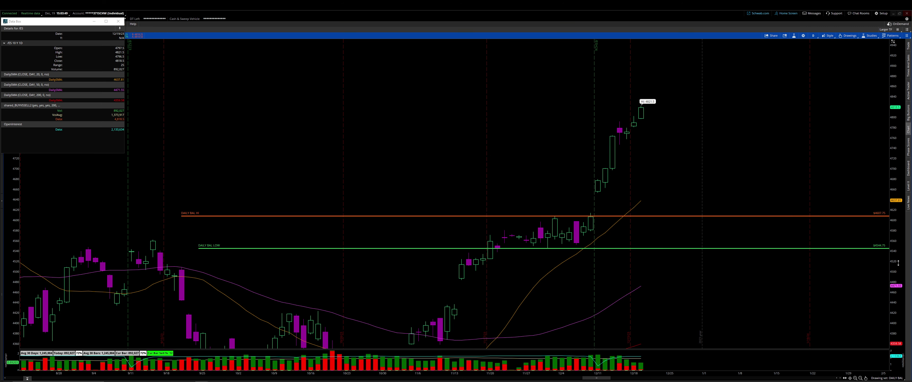
pyautogui.moveTo(893, 209); pyautogui.dragTo(884, 241)
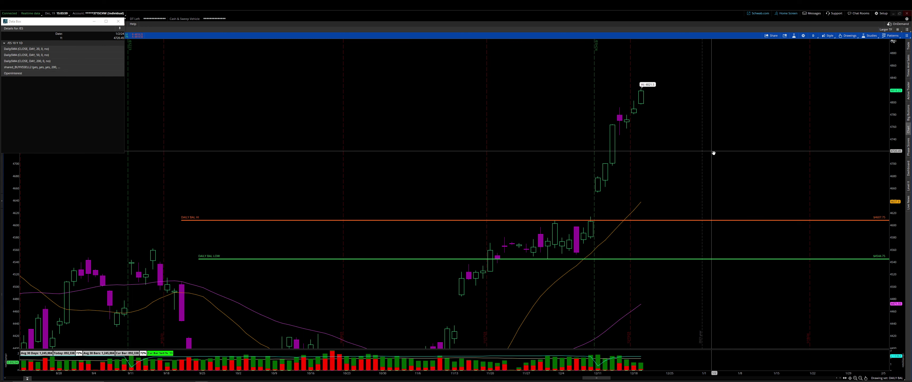
pyautogui.moveTo(712, 150); pyautogui.dragTo(669, 203)
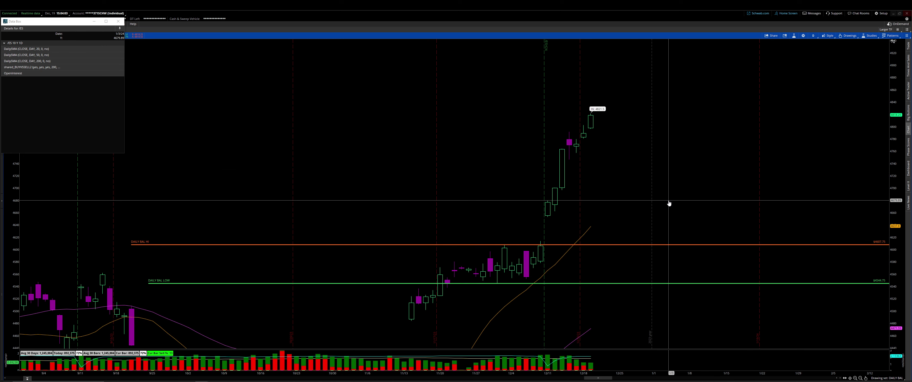